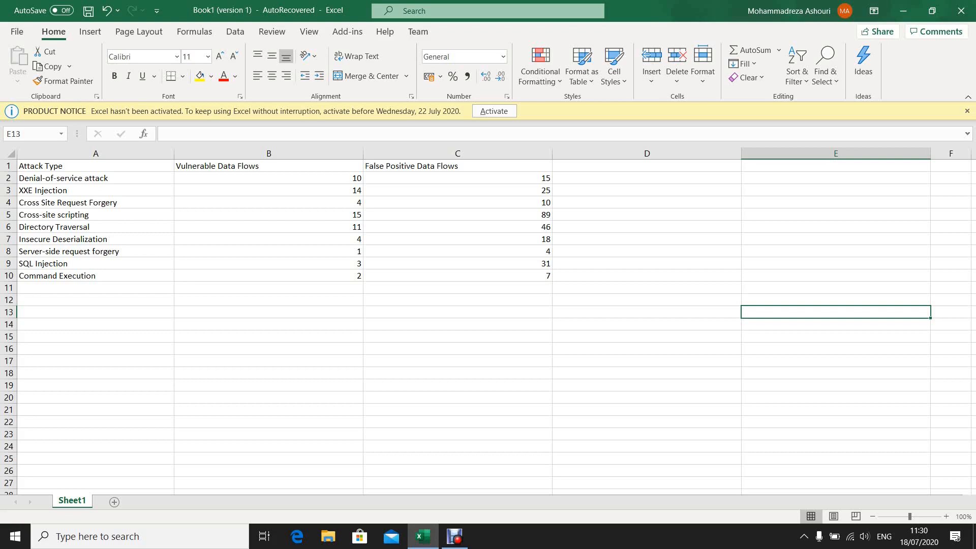
- Review the Attack Type, Vulnerable Data Flows and False Positive Data Flows headers and the Denial-of-service attack row
click(95, 177)
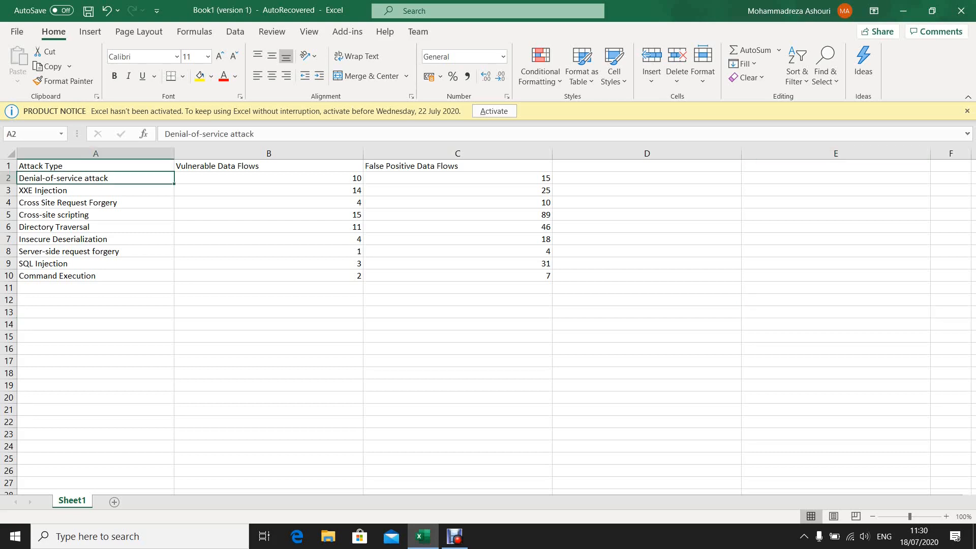
click(96, 166)
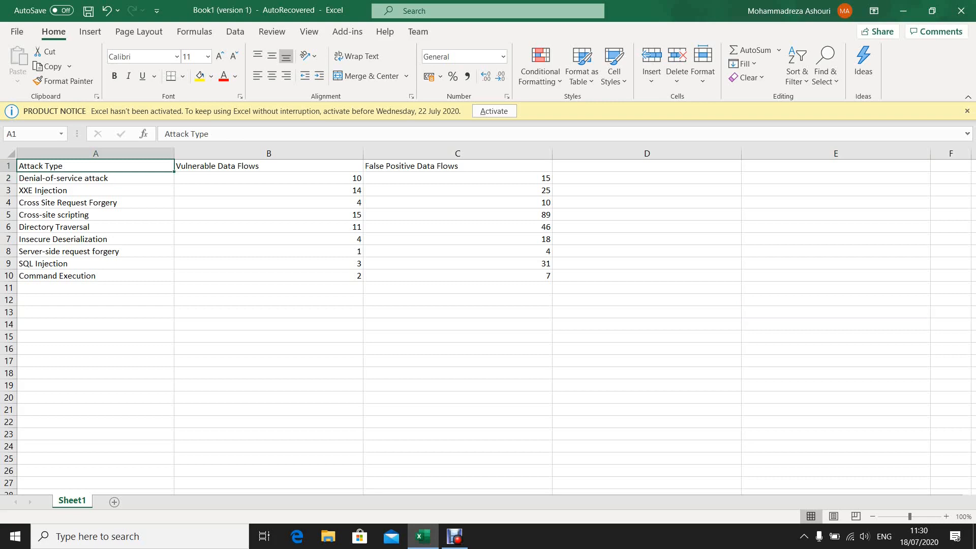
click(269, 166)
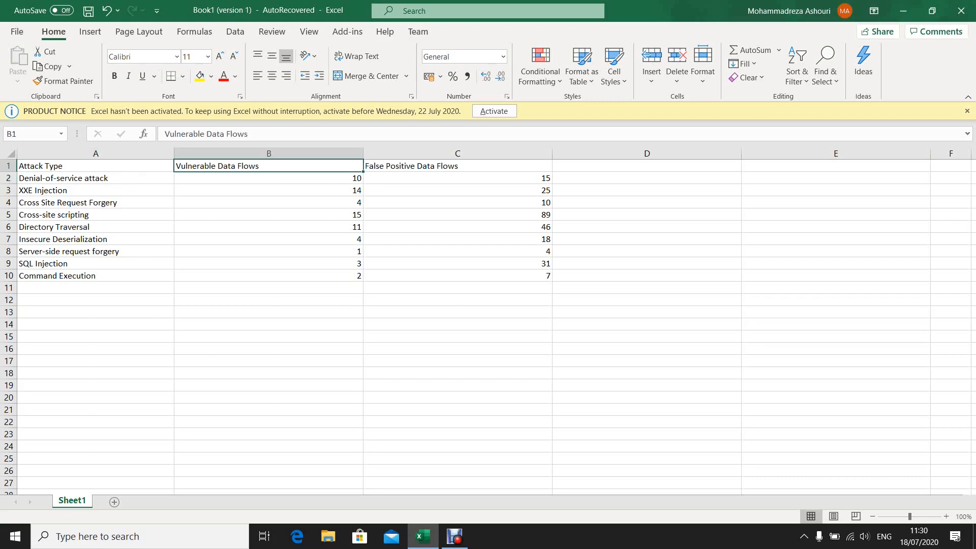
click(458, 166)
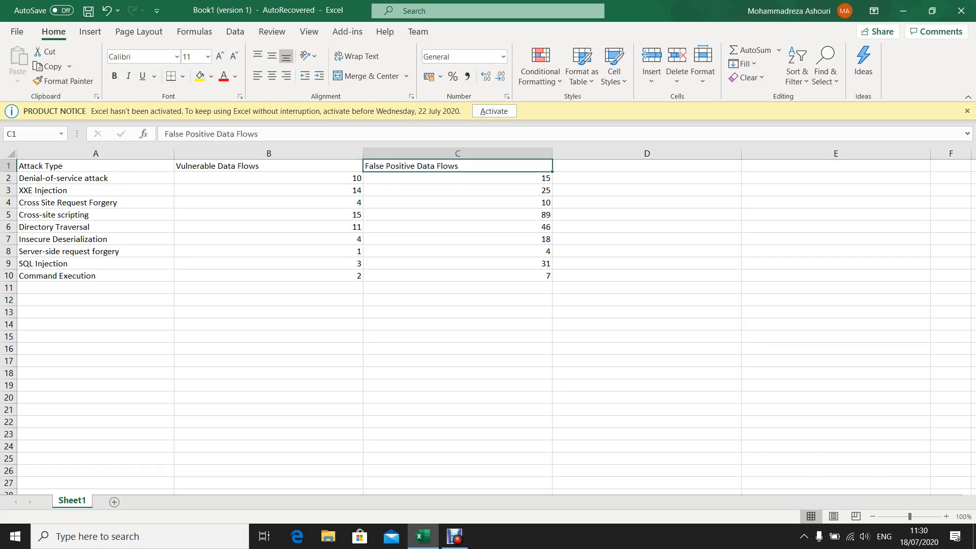
click(96, 166)
click(95, 178)
click(269, 178)
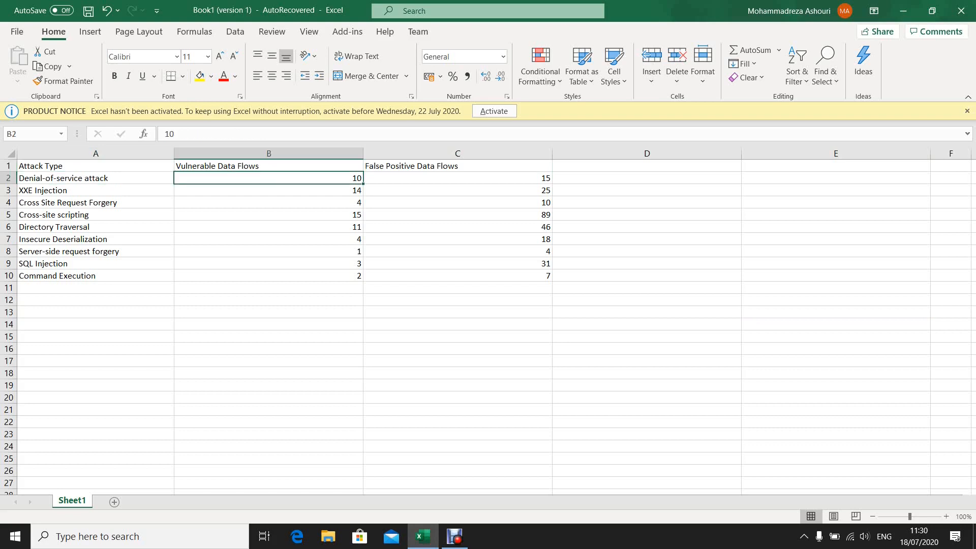
click(96, 166)
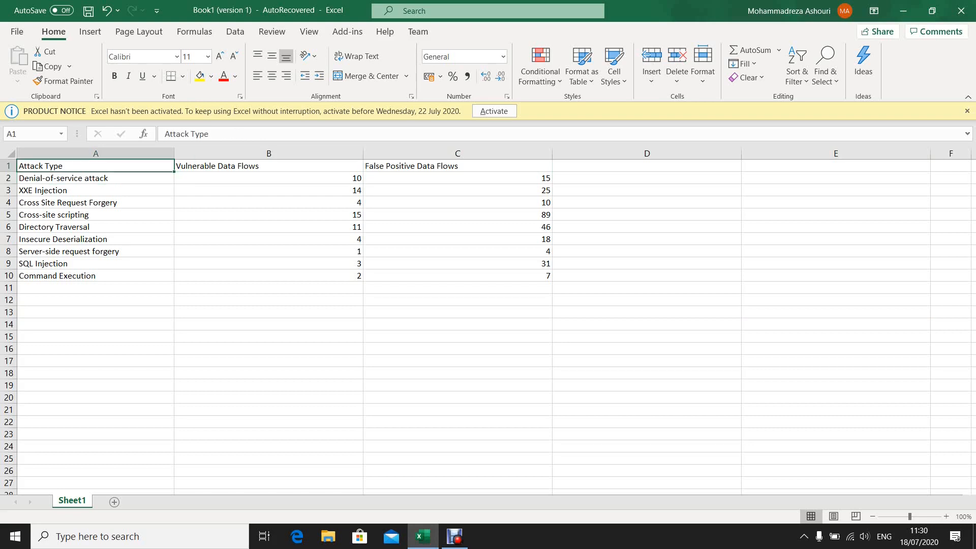
click(268, 165)
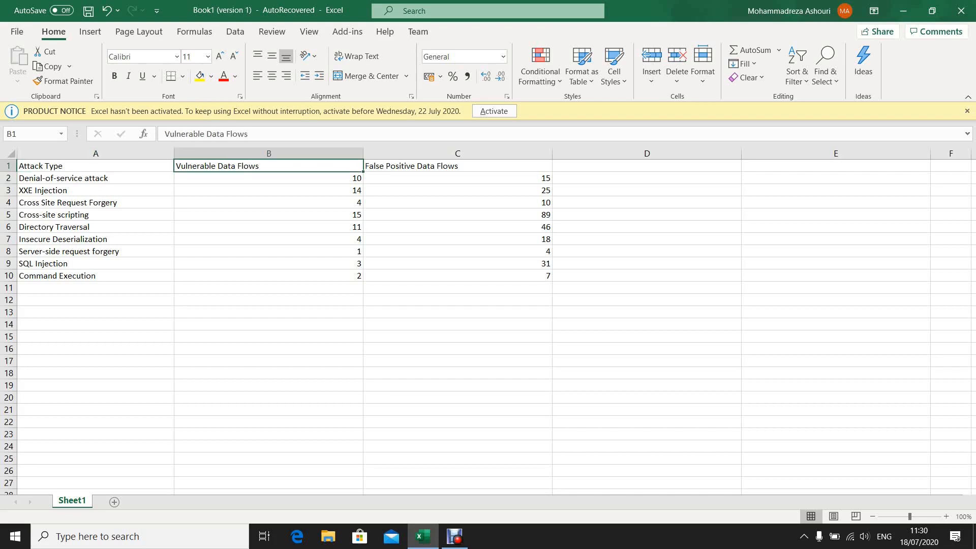
click(458, 165)
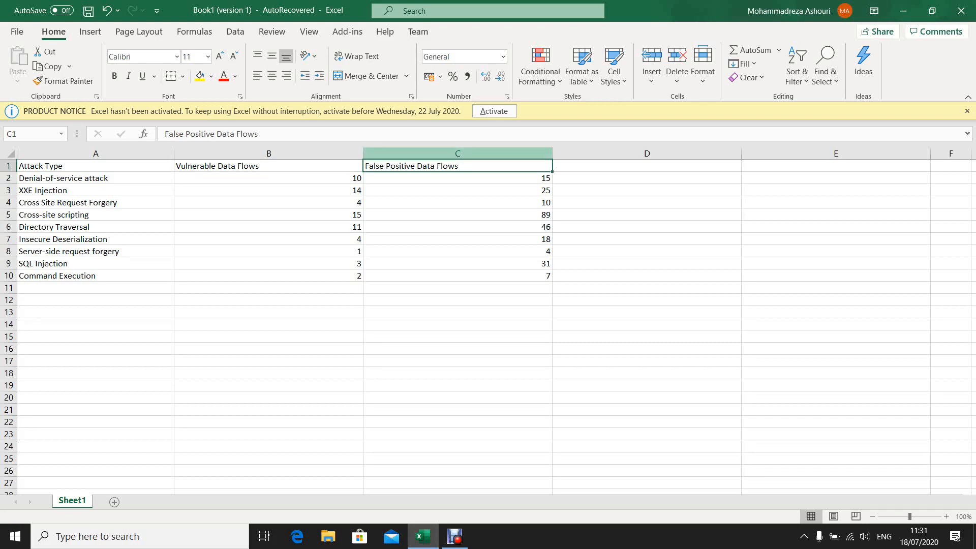
- Clear the False Positive Data Flows column, C1:C10, and select the remaining table, A1:B10
drag(458, 166, 457, 276)
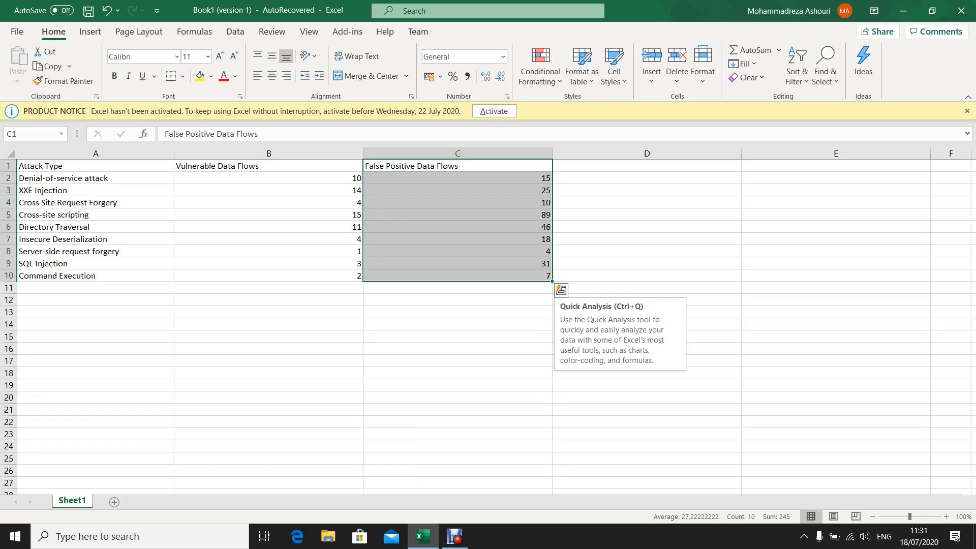
right_click(435, 187)
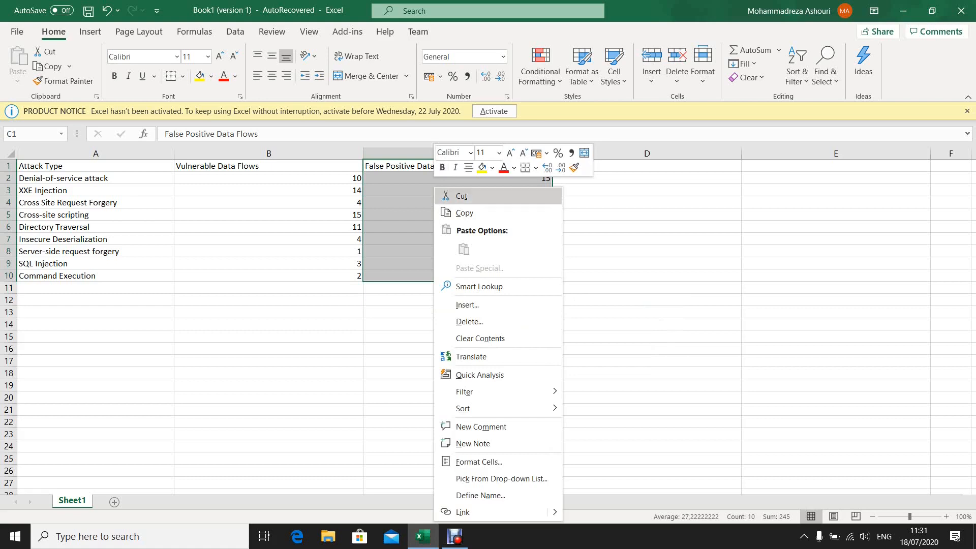
click(462, 195)
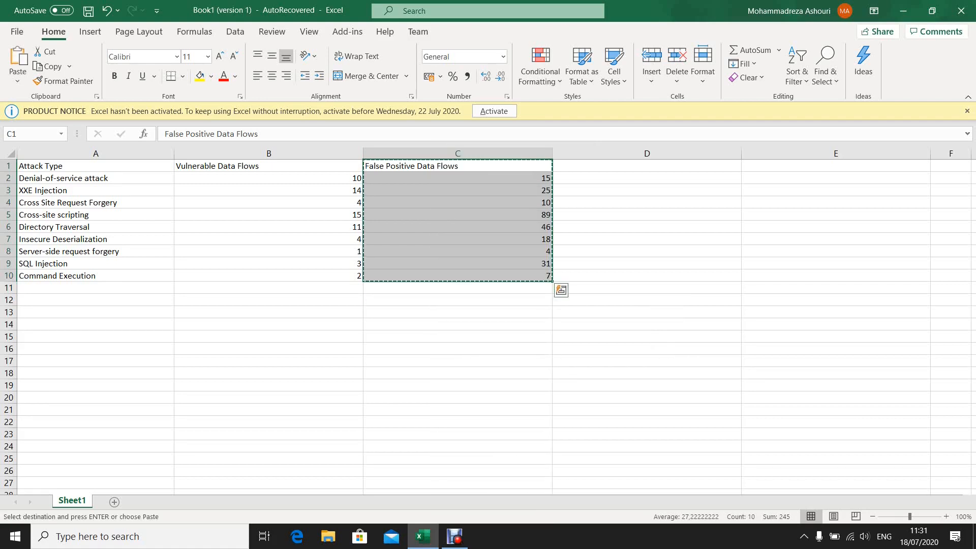
key(Delete)
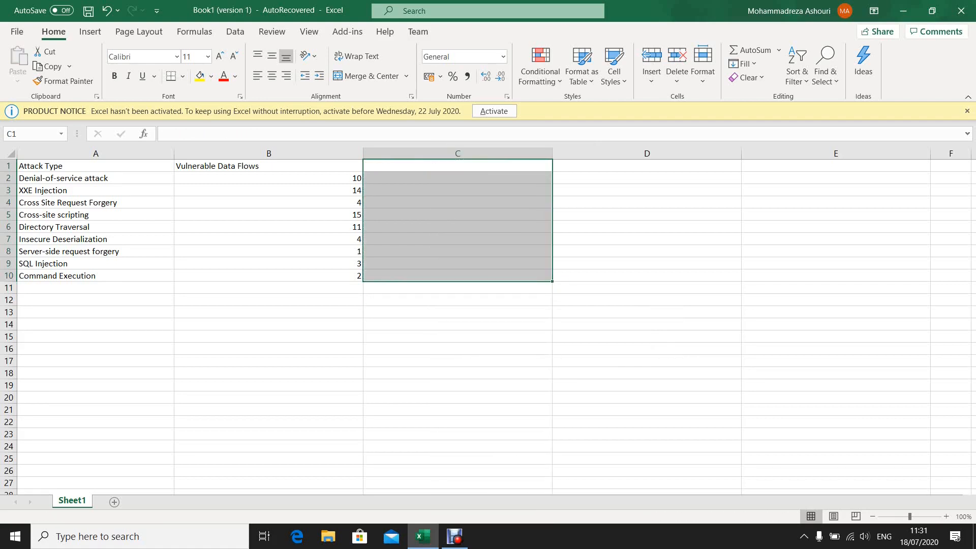
click(96, 251)
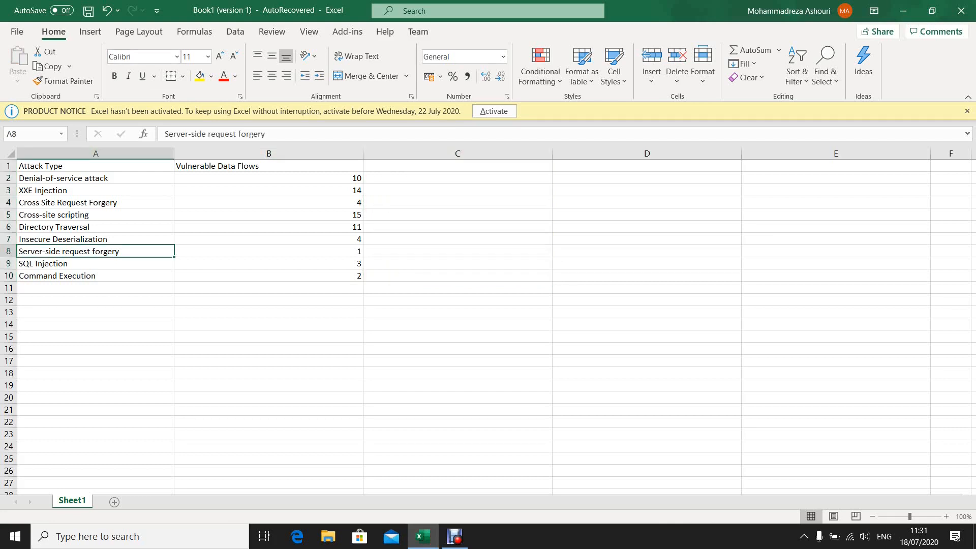
drag(269, 276, 87, 166)
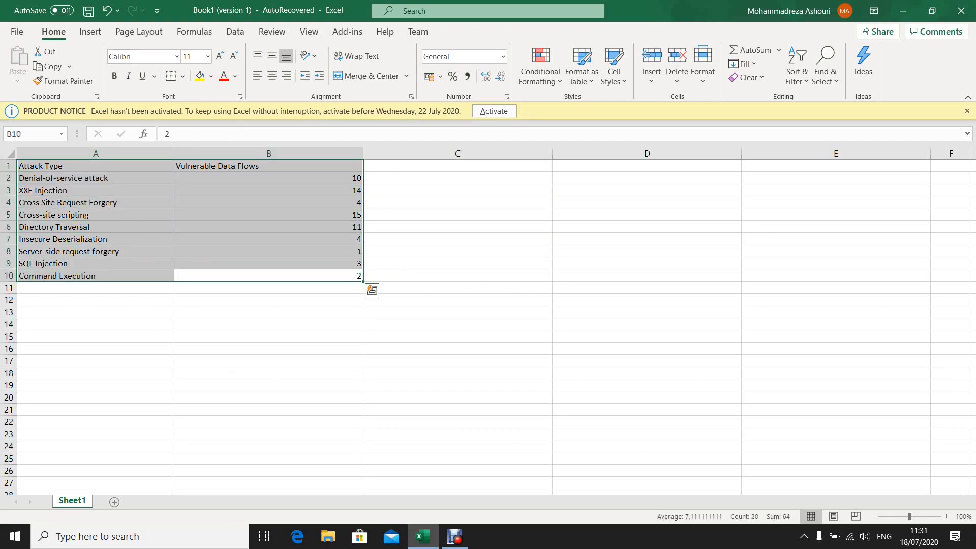
- Try a histogram of the selected attack data, deleting the chart and keeping A1:B10 selected
click(90, 32)
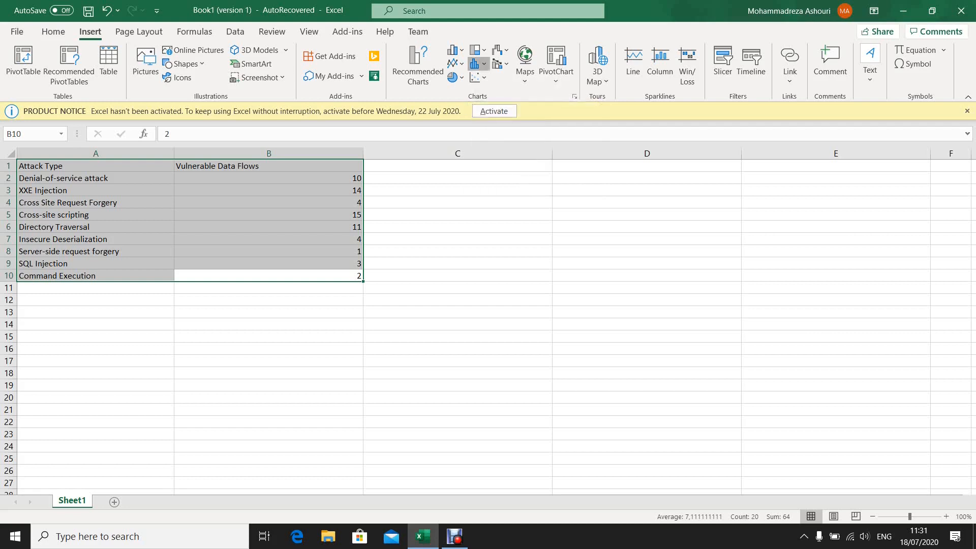
click(476, 63)
click(487, 105)
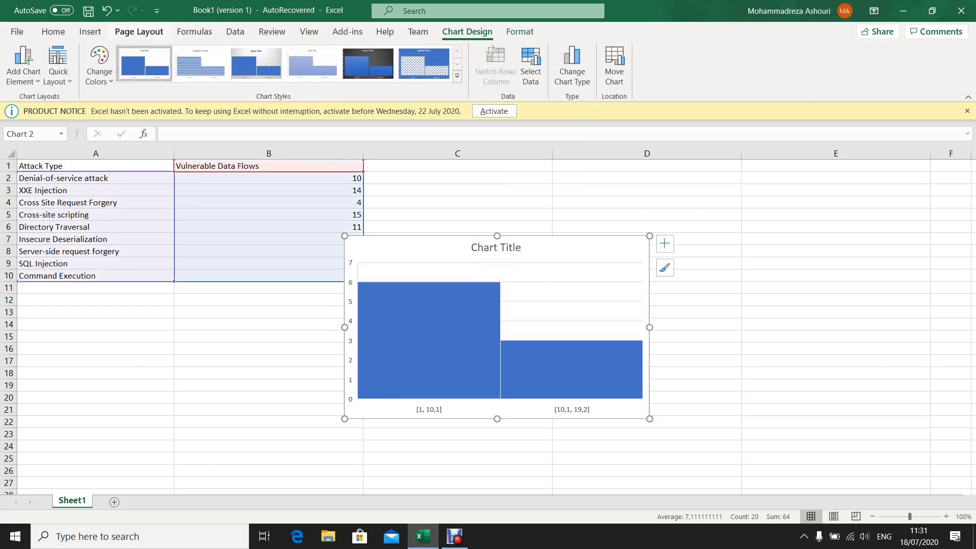
click(139, 31)
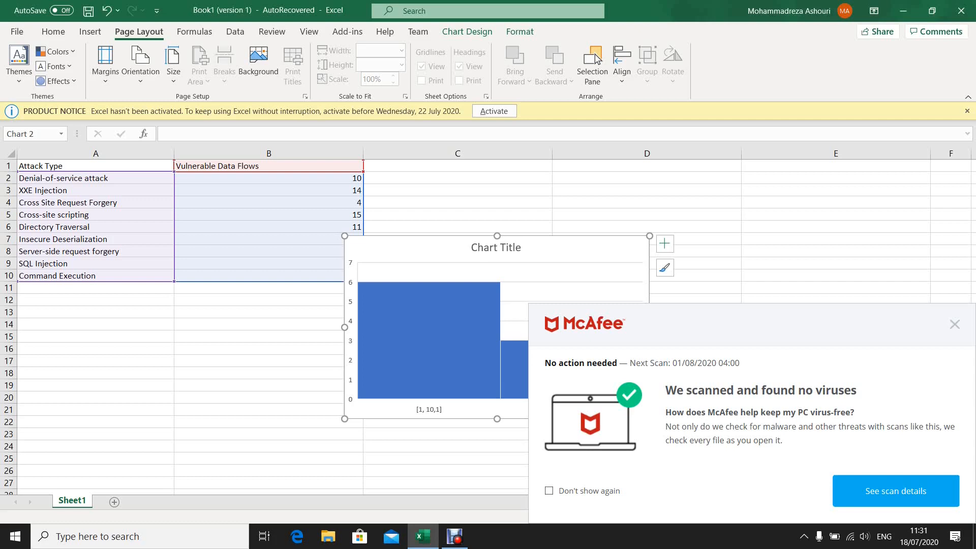
key(Delete)
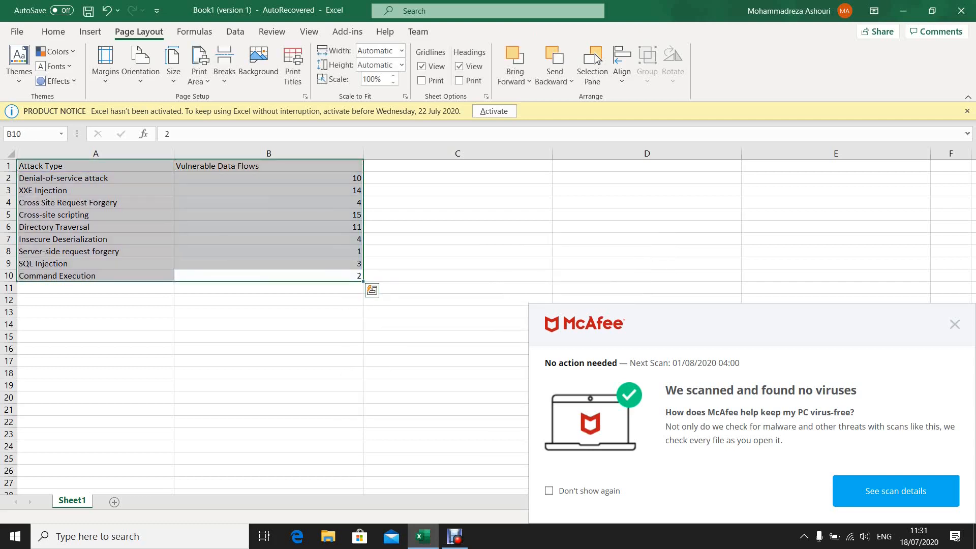
key(shift+BackSpace)
key(ctrl+a)
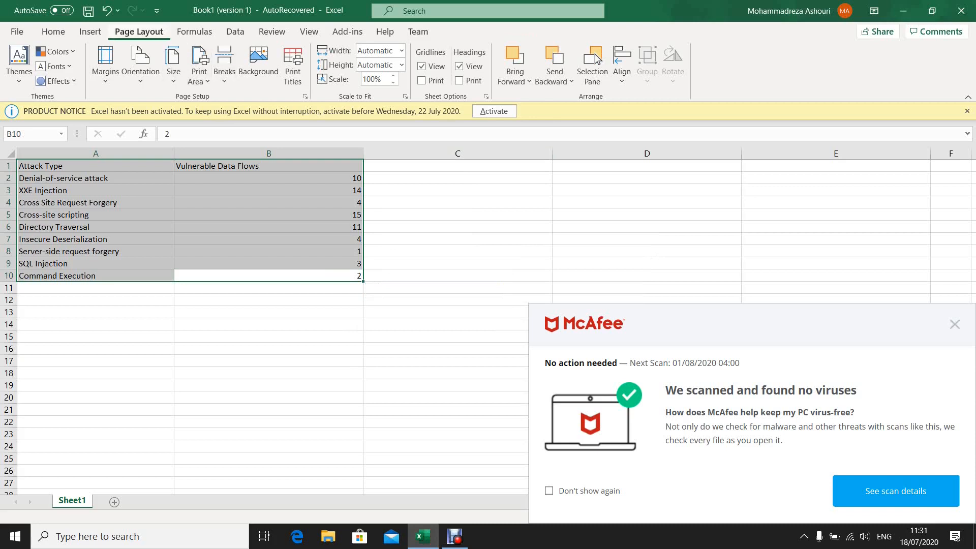
- Preview pie, line, area and statistical chart types on the selected data, dismissing the antivirus notification
click(90, 32)
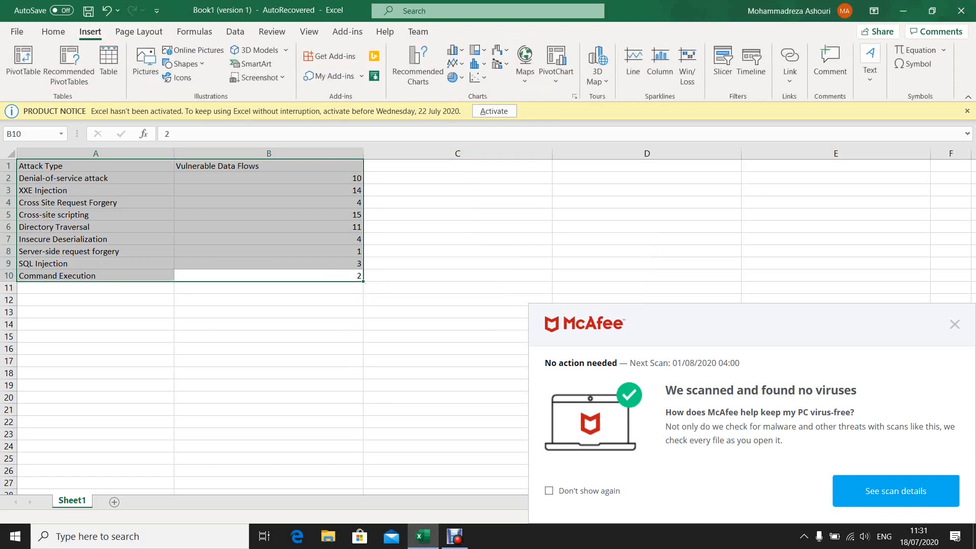
click(456, 78)
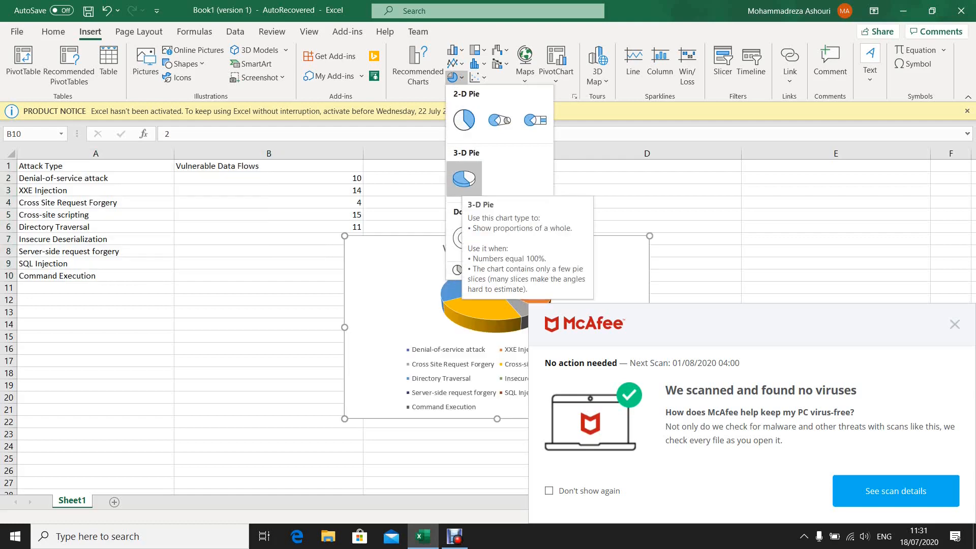
click(955, 324)
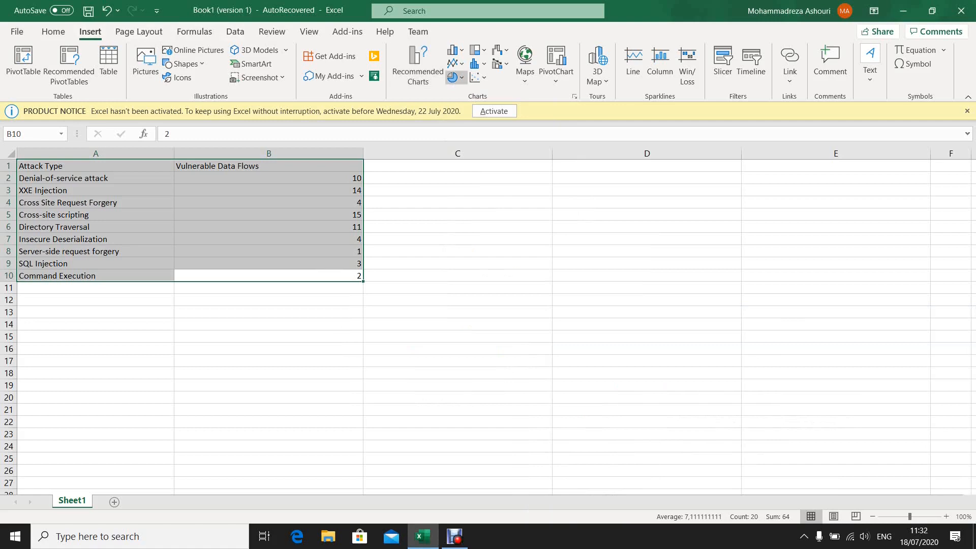
click(453, 63)
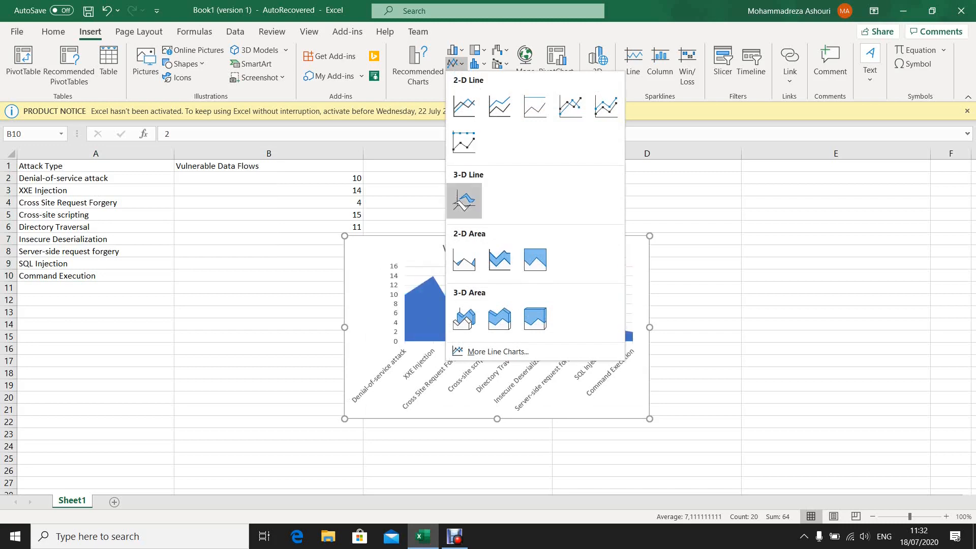
click(478, 63)
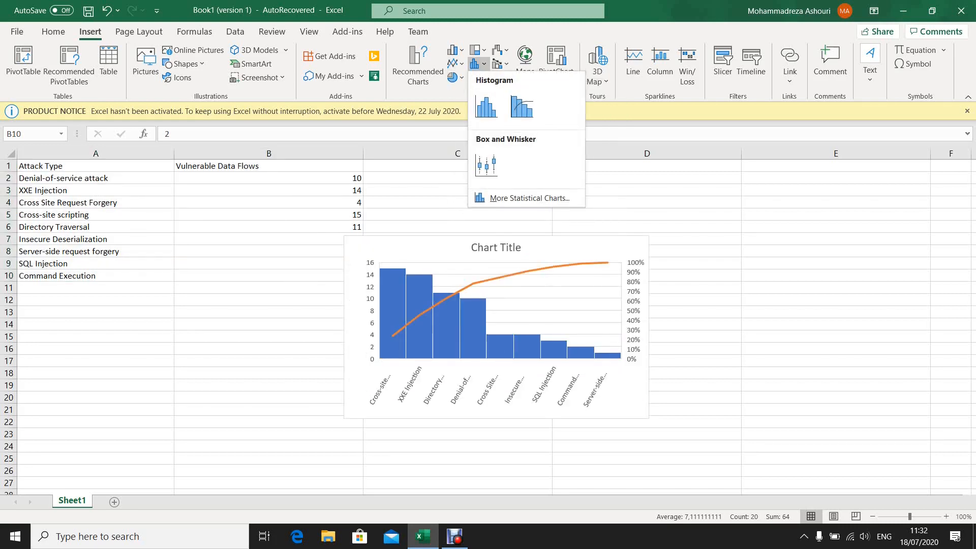
- Open the full list of chart types and compare the histogram, funnel, scatter, clustered bar and 100% stacked bar previews
click(530, 199)
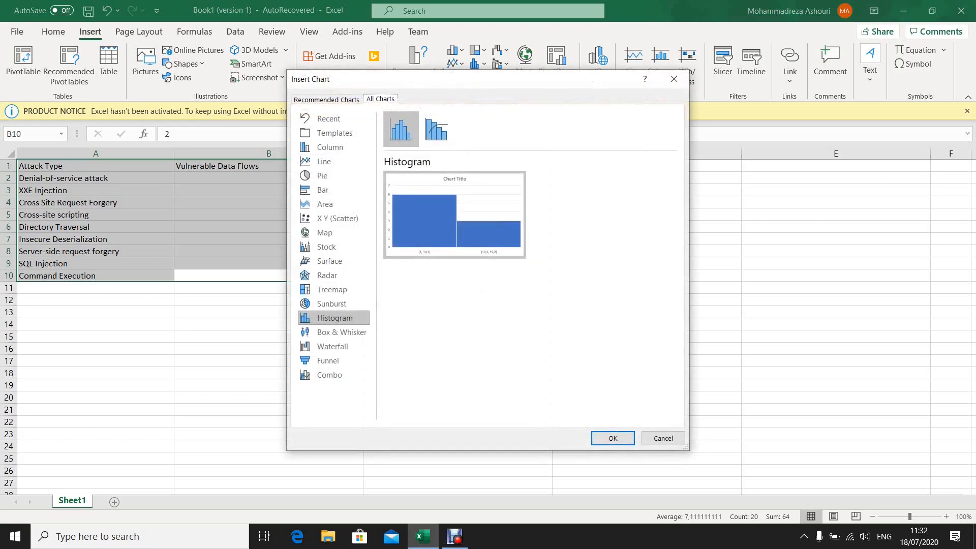
click(332, 304)
click(334, 318)
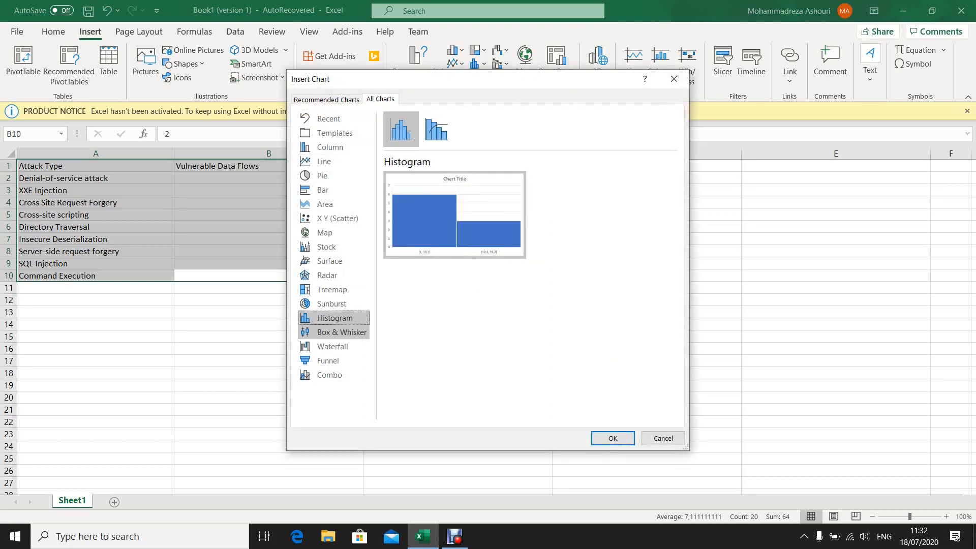
click(328, 360)
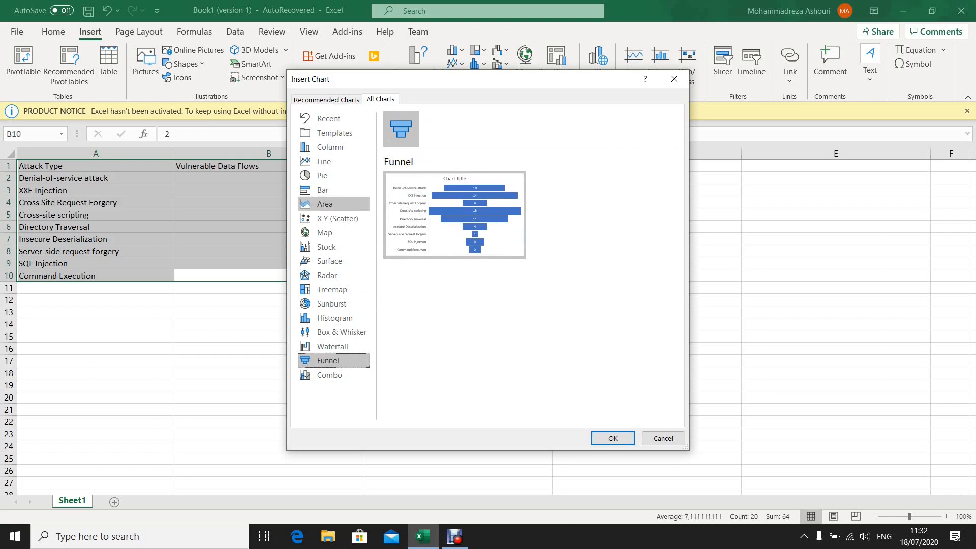
click(337, 219)
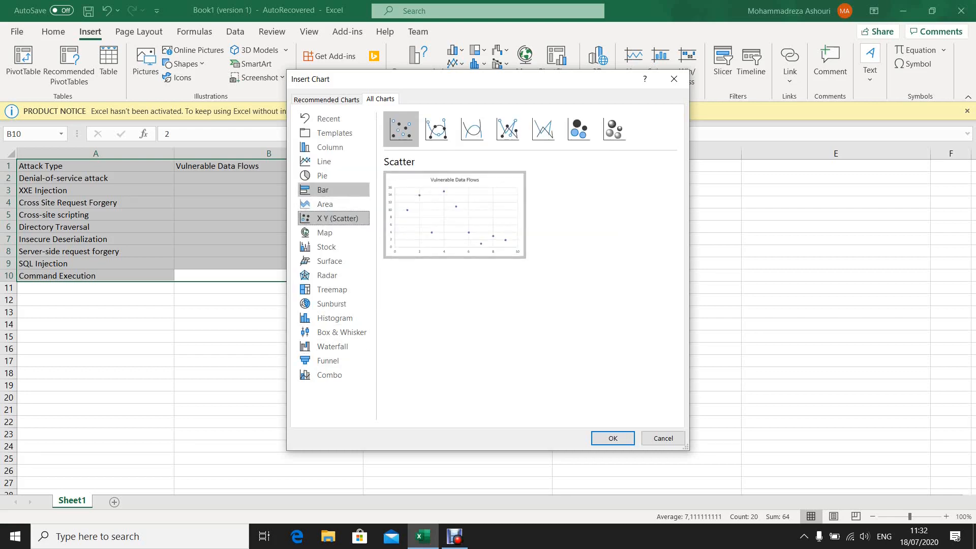
click(333, 190)
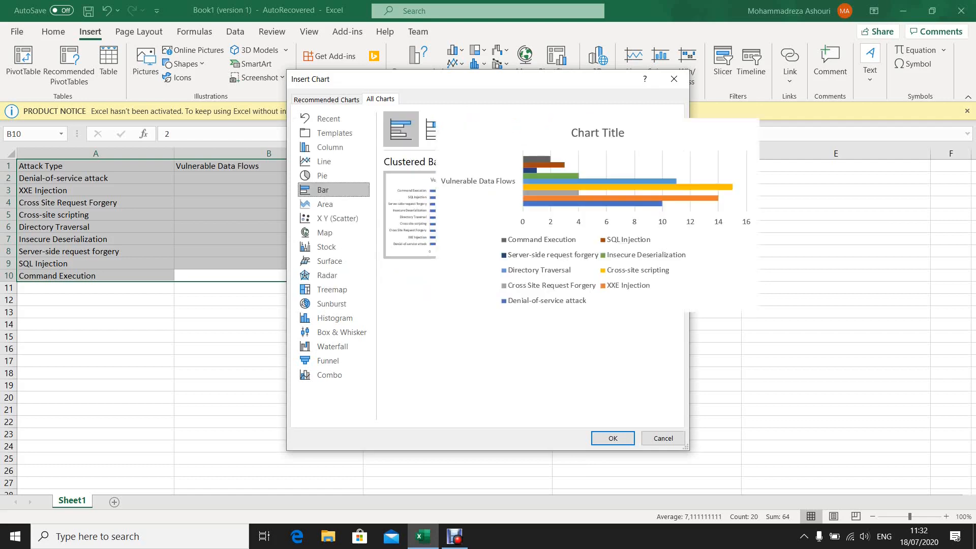
click(472, 128)
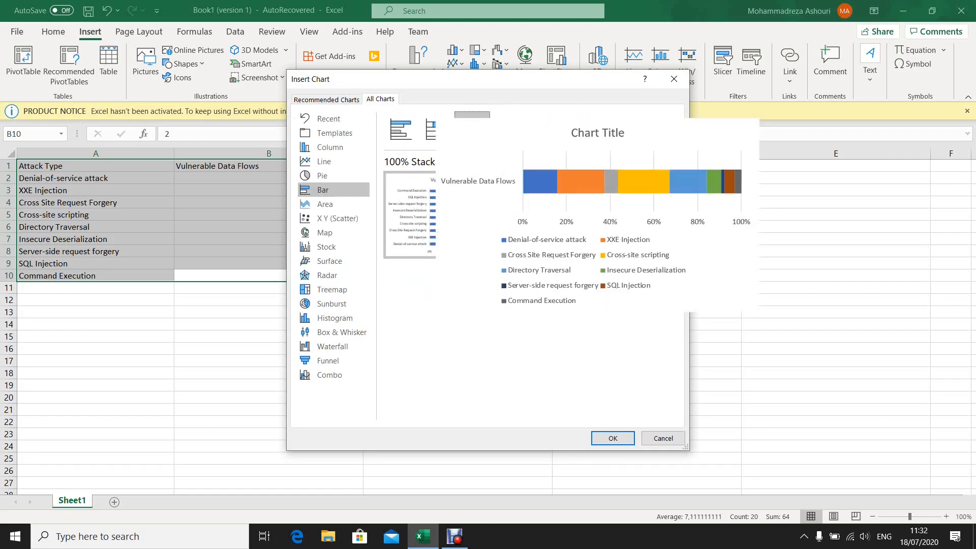
click(401, 129)
mouse_move(598, 215)
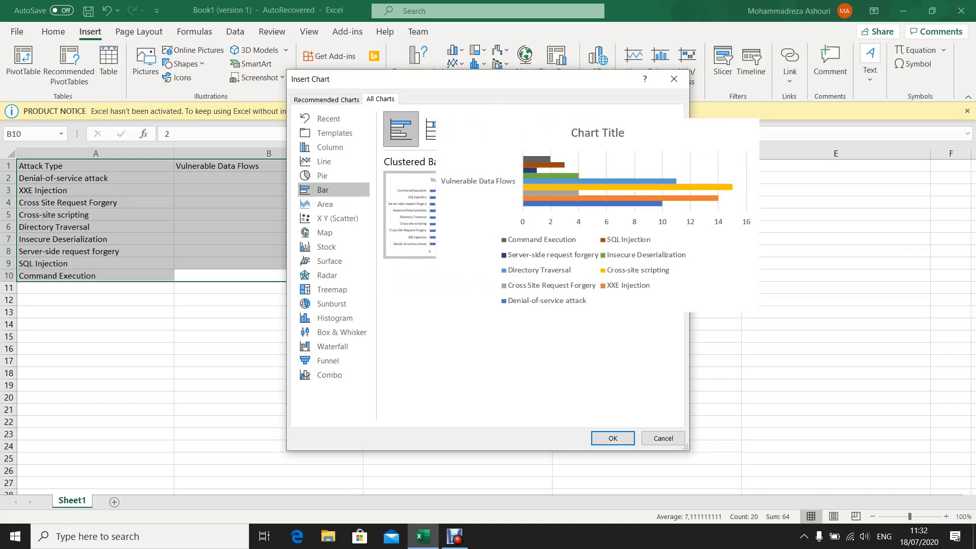
- Insert a clustered column chart of Vulnerable Data Flows by attack type
click(330, 147)
mouse_move(452, 214)
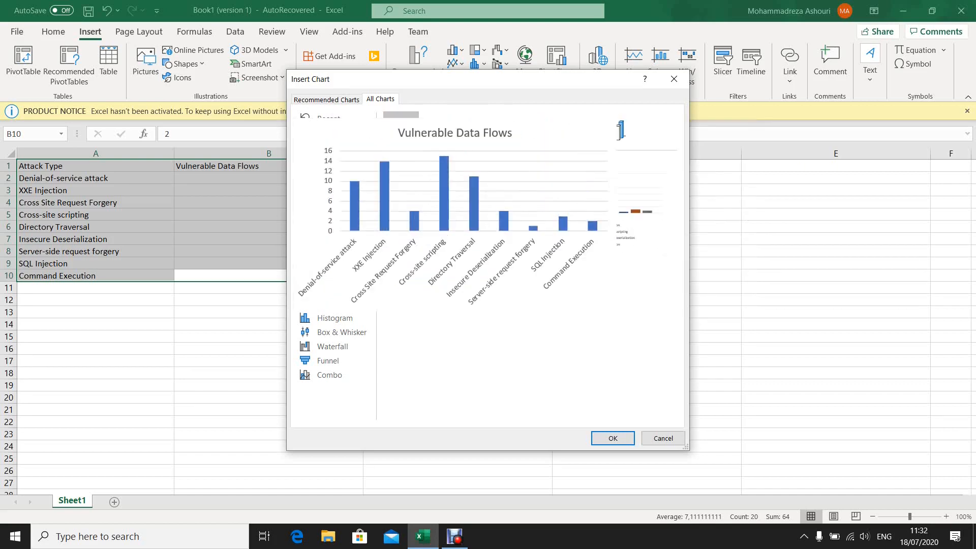
click(613, 439)
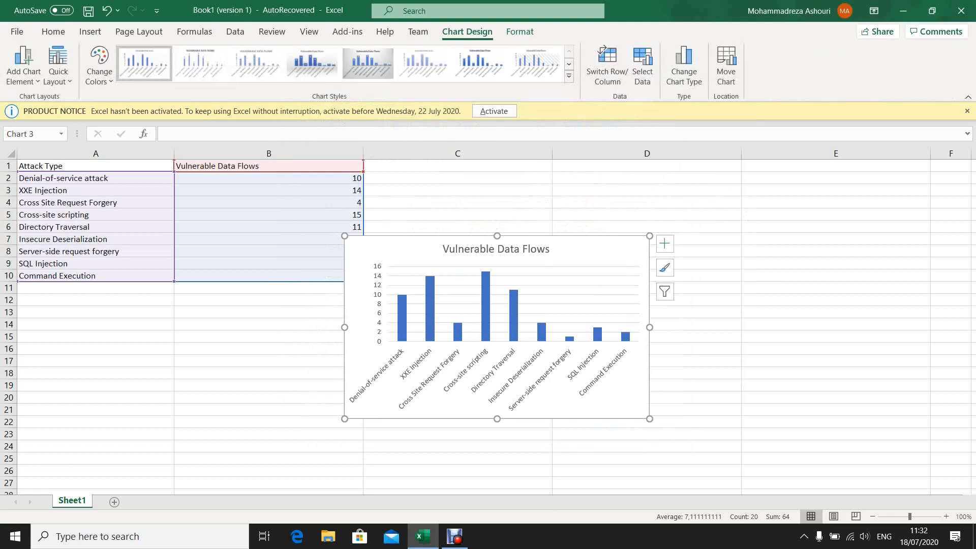
- Enlarge the column chart and move it so it spans columns B to E beside the attack types
drag(650, 419, 809, 495)
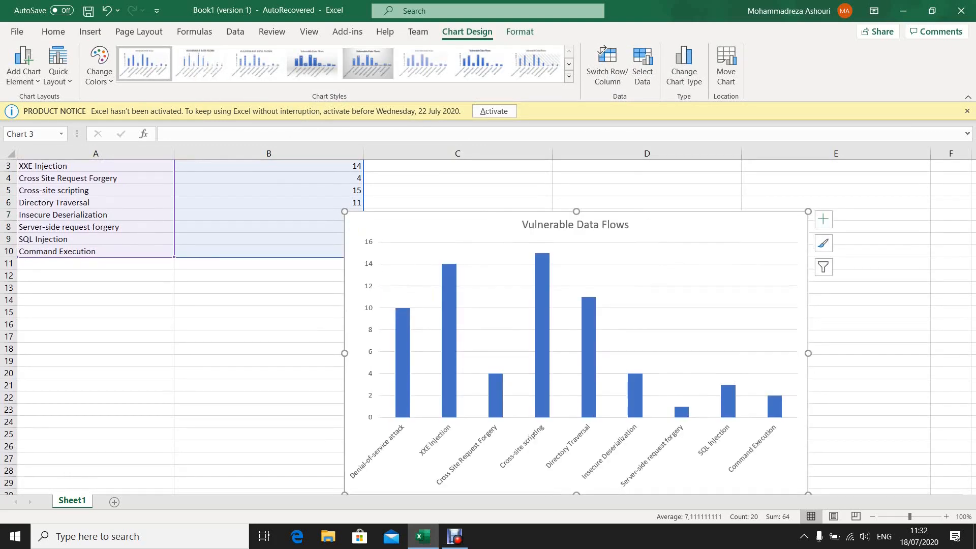
drag(356, 229, 317, 179)
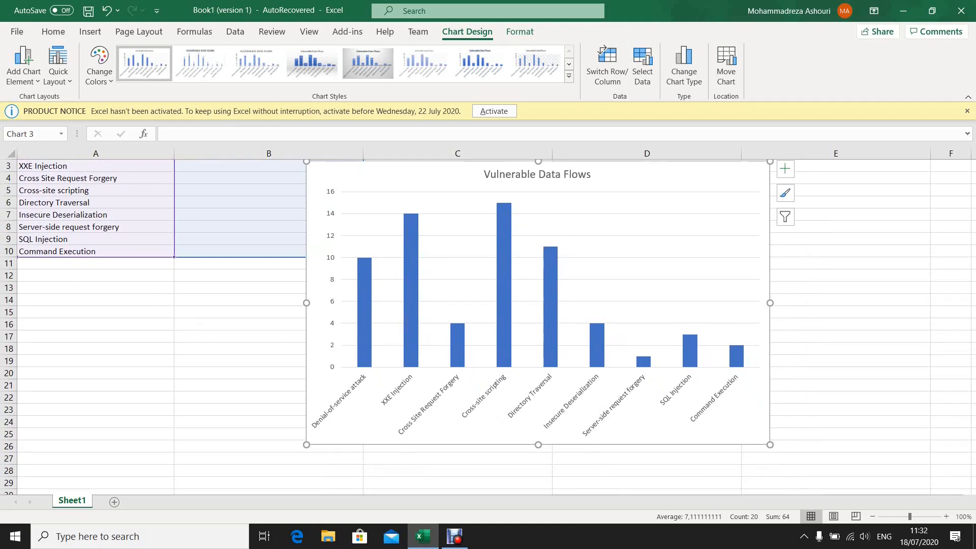
right_click(416, 174)
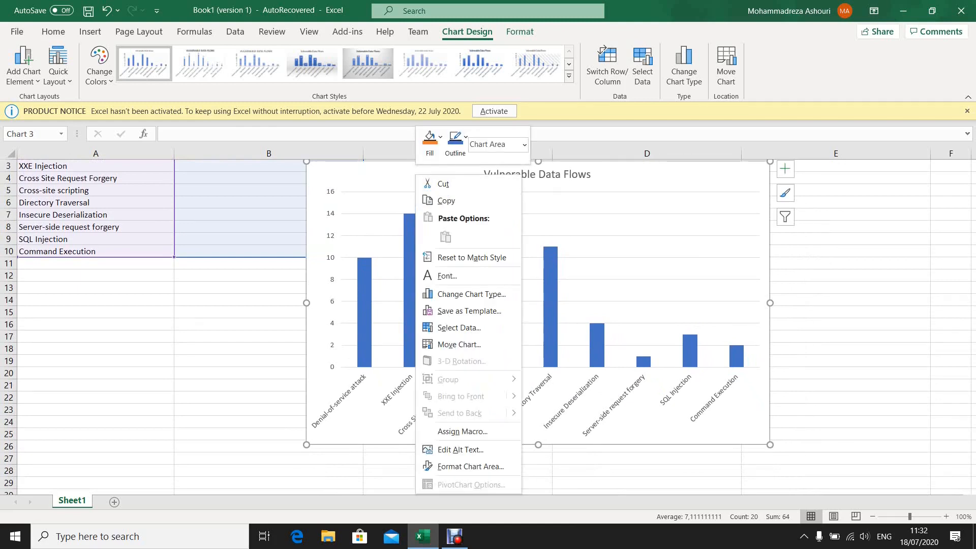
key(Escape)
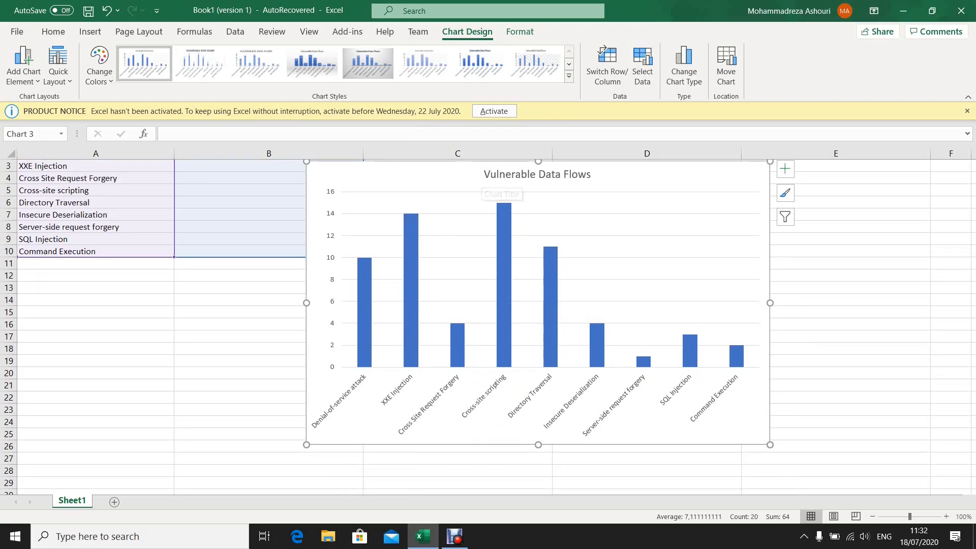
right_click(503, 175)
key(Escape)
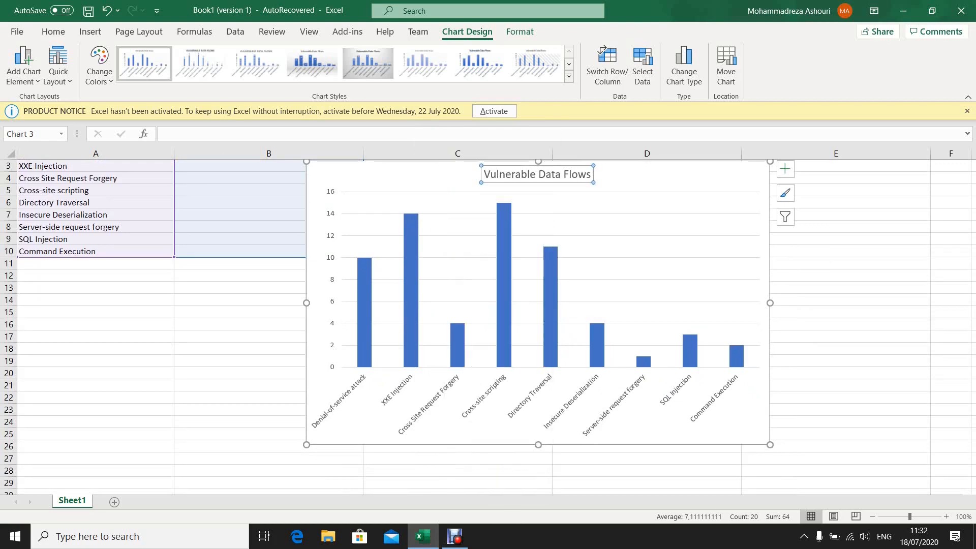
click(521, 175)
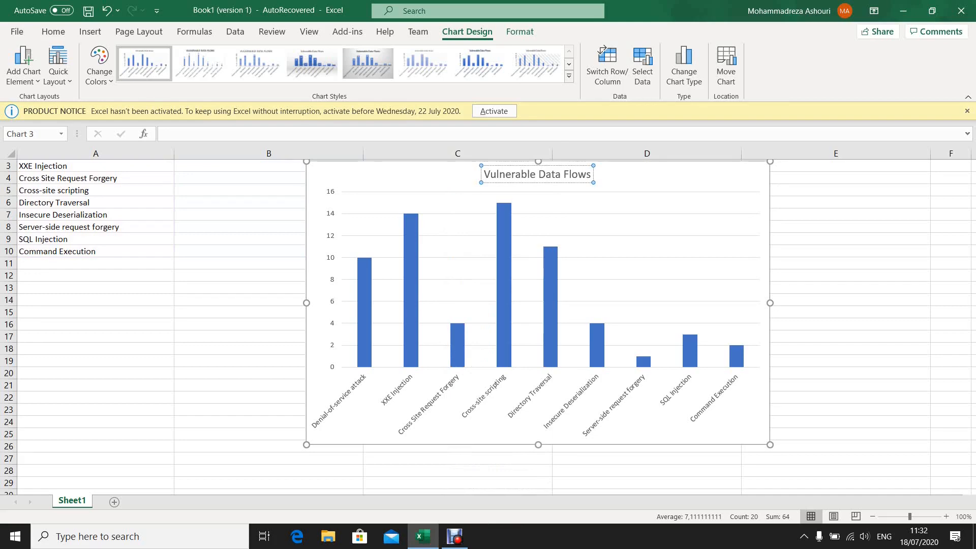
- Delete the existing Vulnerable Data Flows column chart from the sheet
click(850, 252)
click(661, 264)
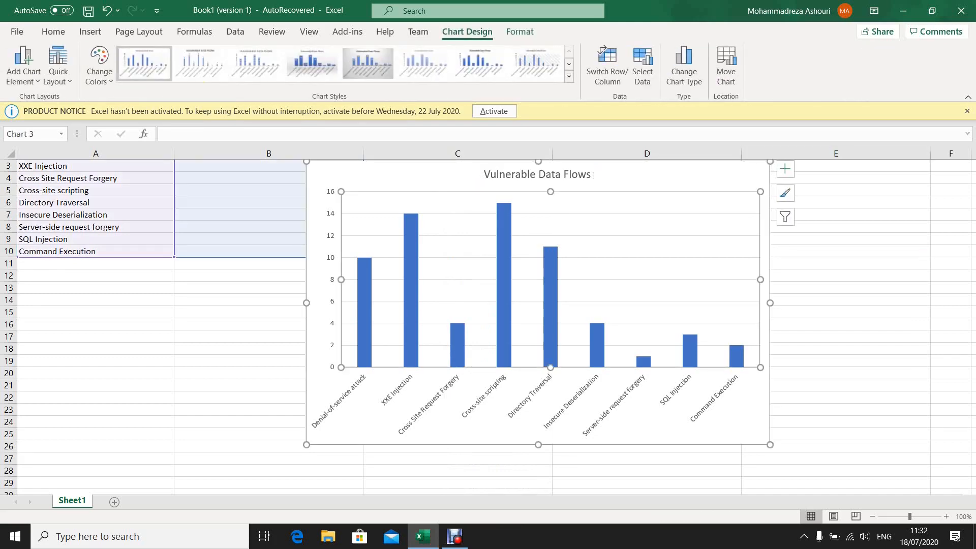
key(Delete)
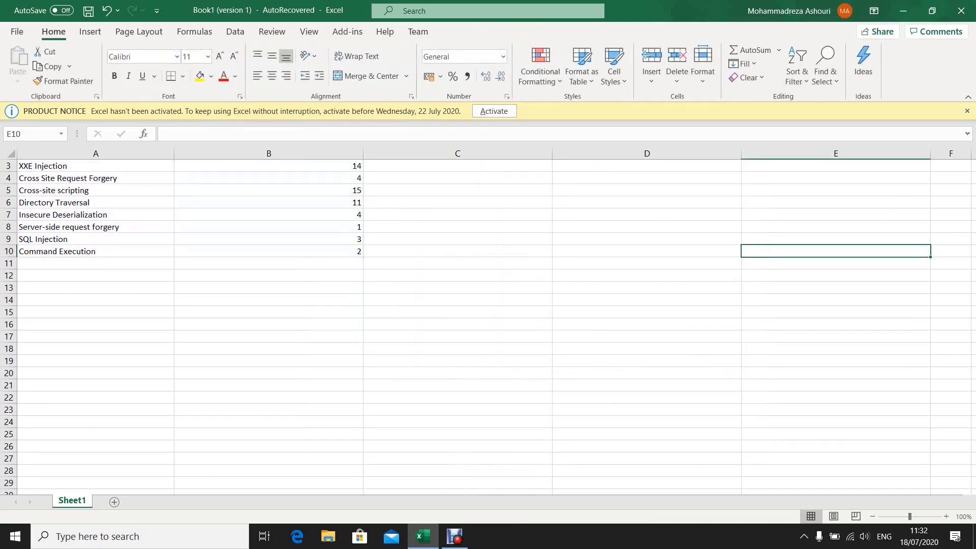
- Enter the header "Second Bar" in cell C1, beside Vulnerable Data Flows
drag(458, 166, 458, 251)
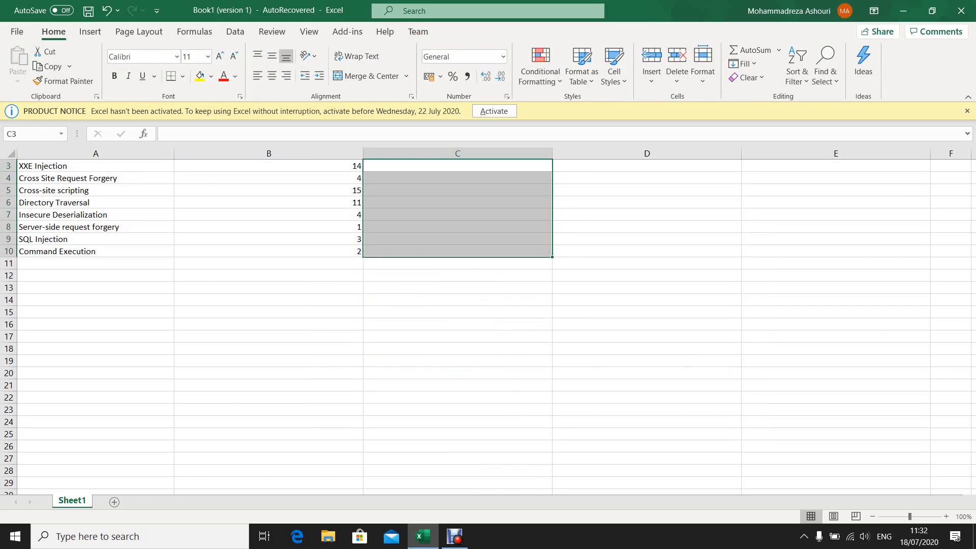
scroll(277, 315, up, 1)
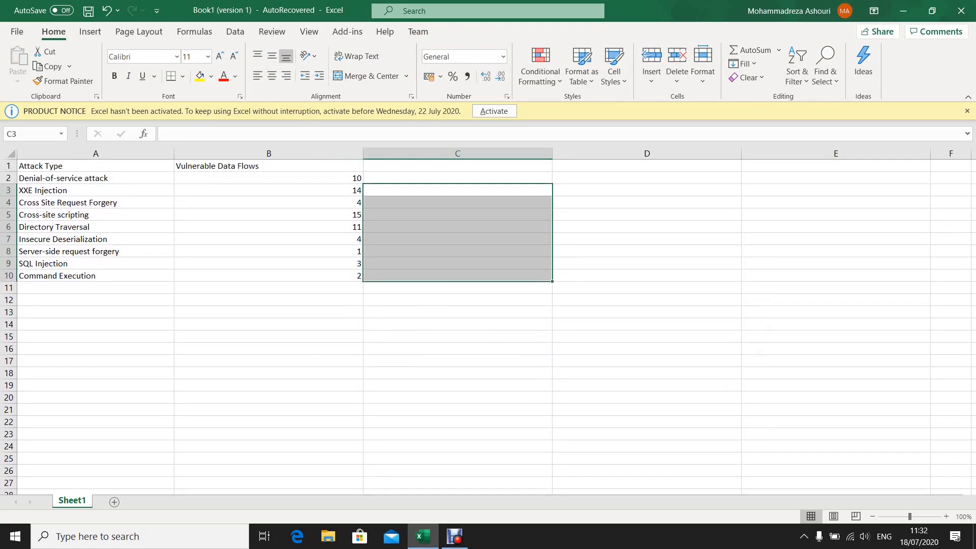
drag(450, 166, 450, 276)
right_click(451, 203)
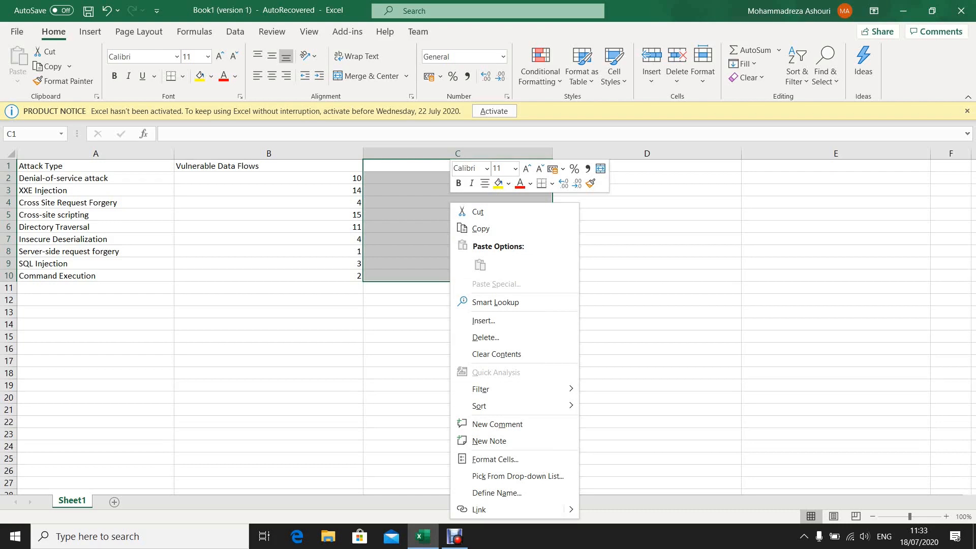
key(Escape)
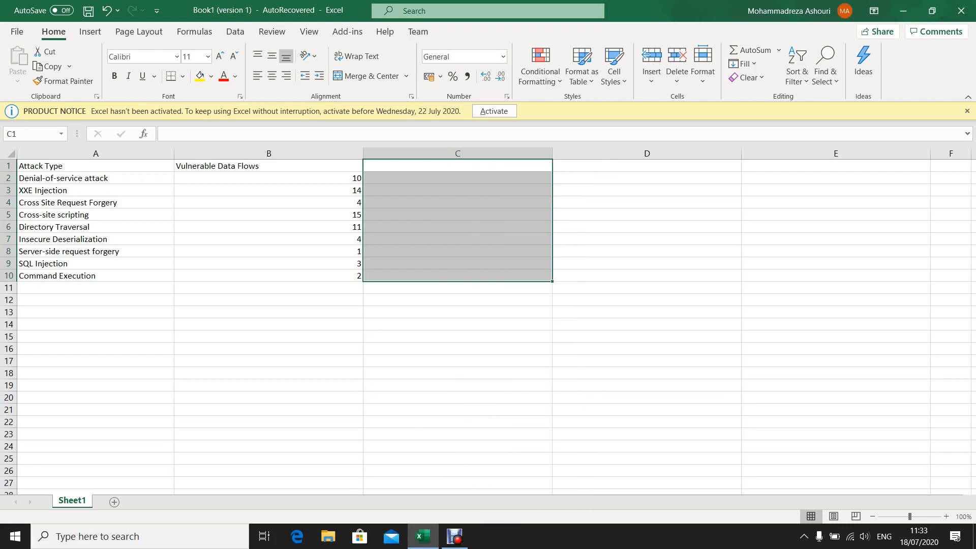
key(BackSpace)
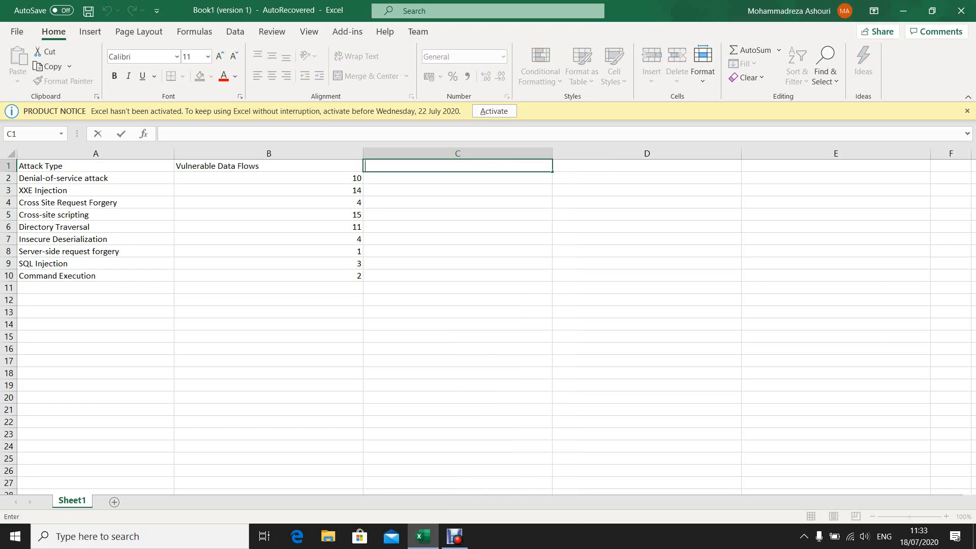
text(Second Bar)
key(Return)
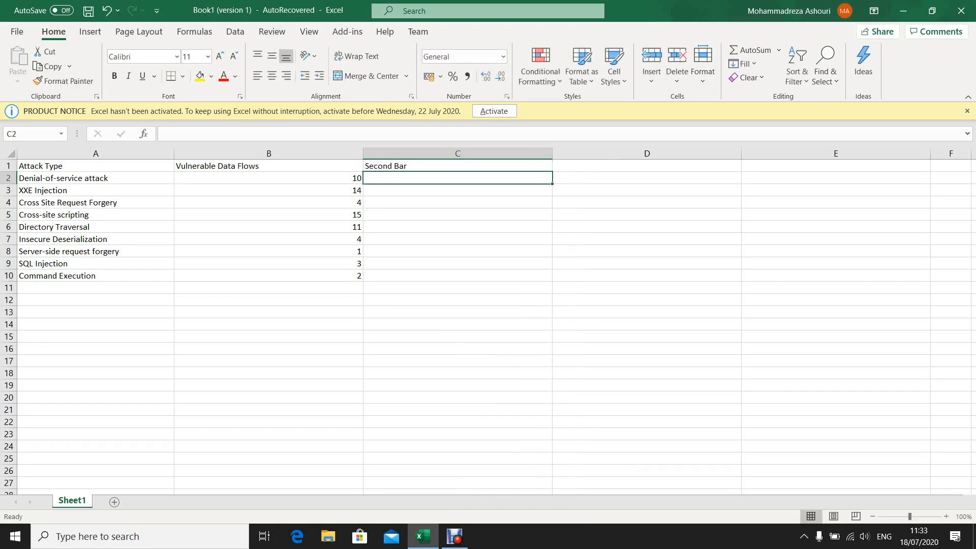
- Fill the Second Bar column in C2:C10 with 3, 5, 6, 1, 4, 5, 7, 2 and 9
text(3)
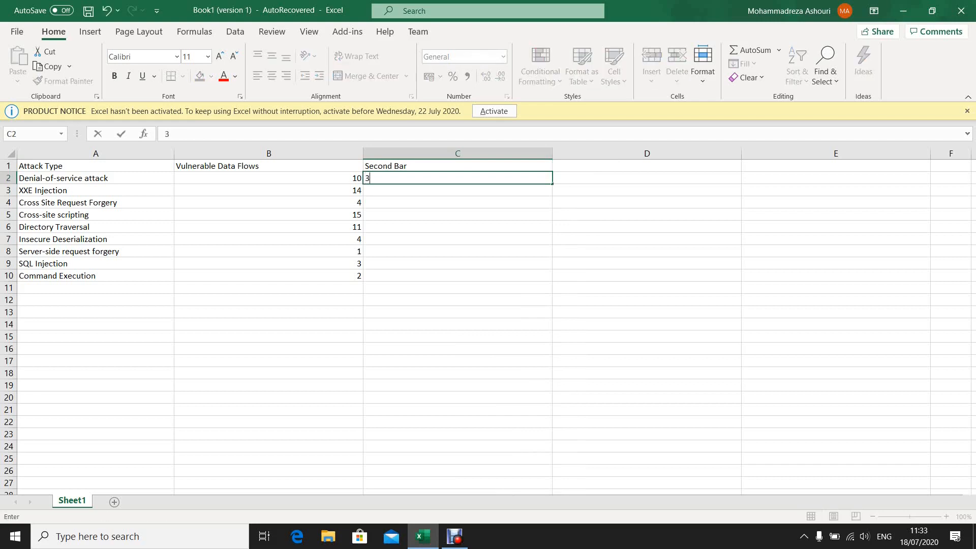
key(Return)
text(5)
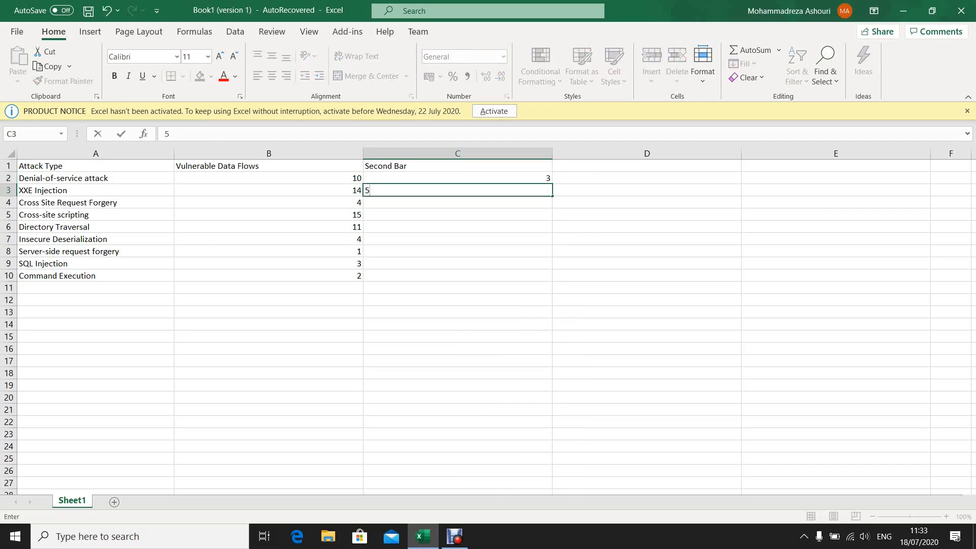
key(Return)
text(6)
key(Return)
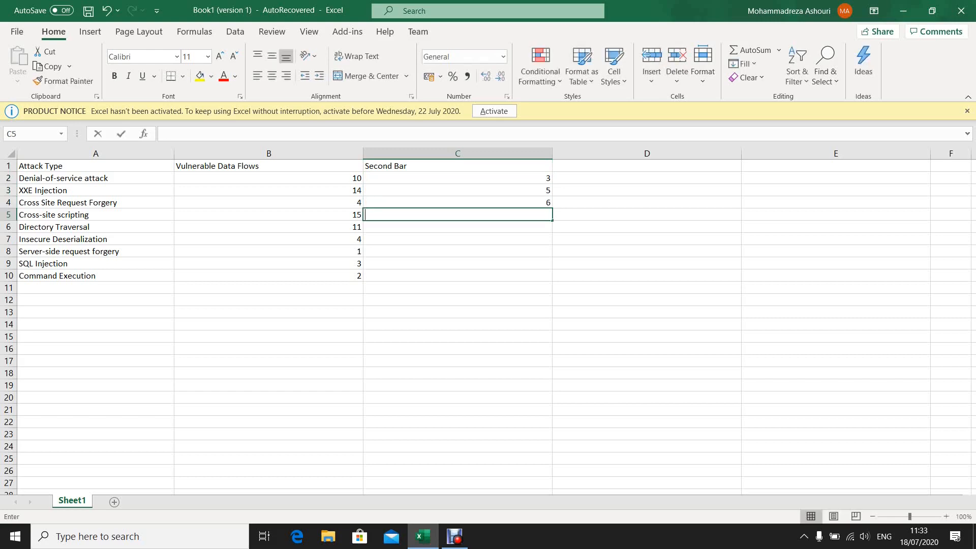
text(1)
key(Return)
text(4)
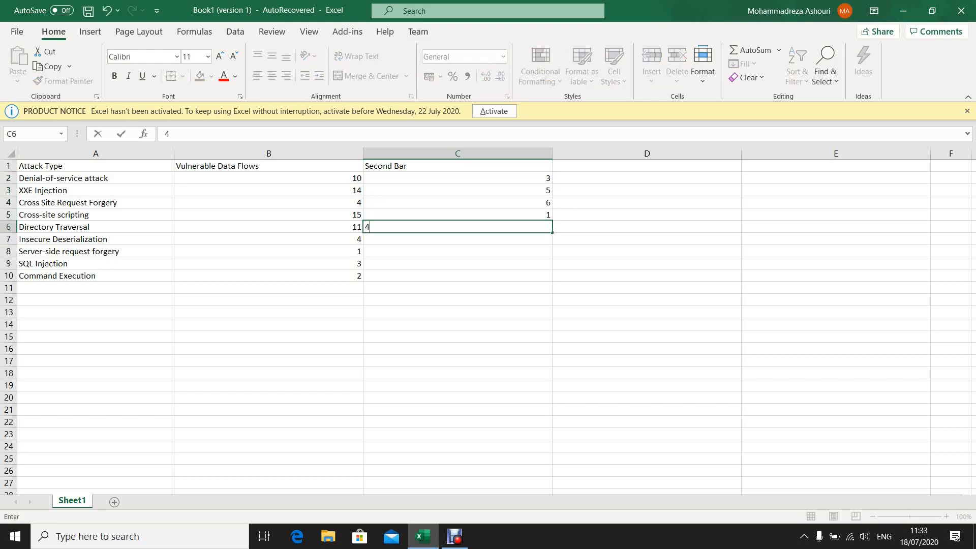
key(Return)
text(5)
key(Return)
text(7)
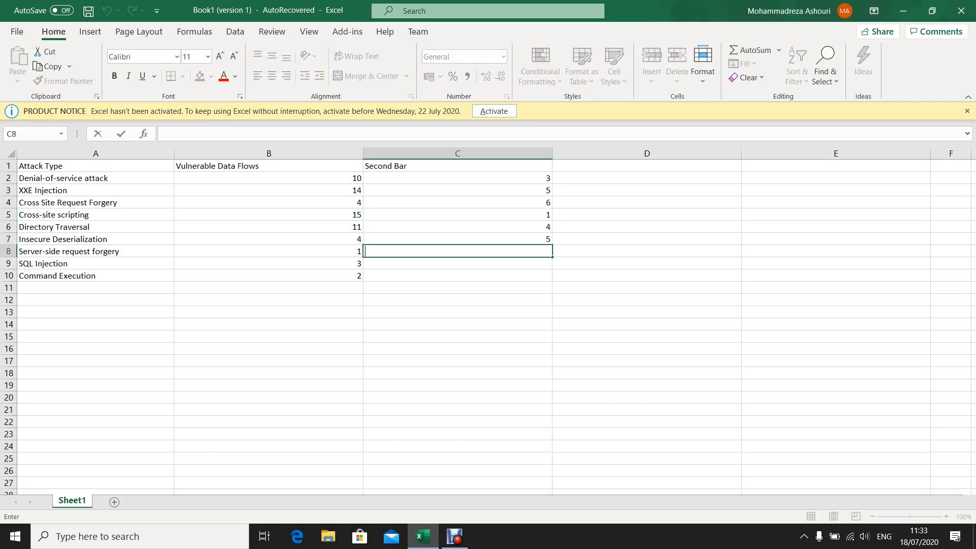
key(Return)
text(2)
key(Return)
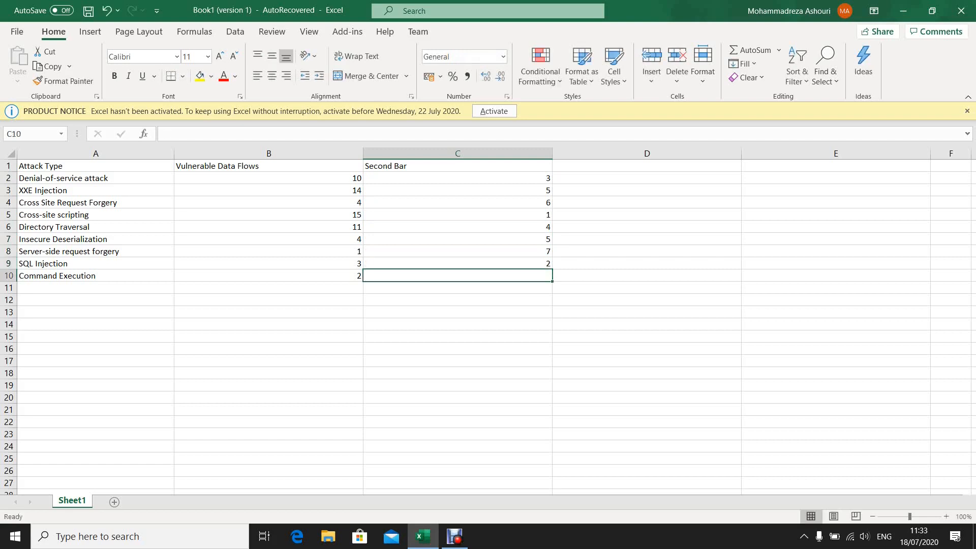
key(F2)
text(9)
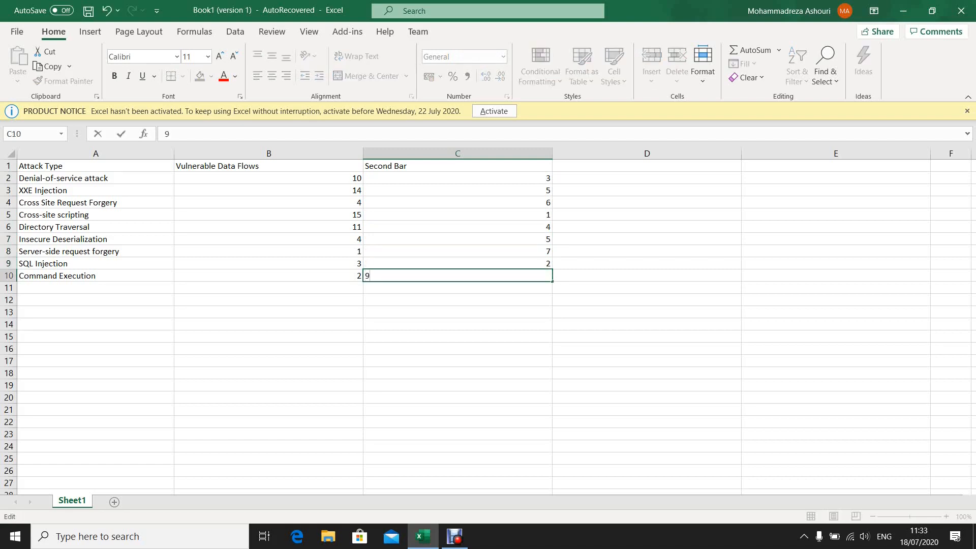
click(458, 336)
click(458, 276)
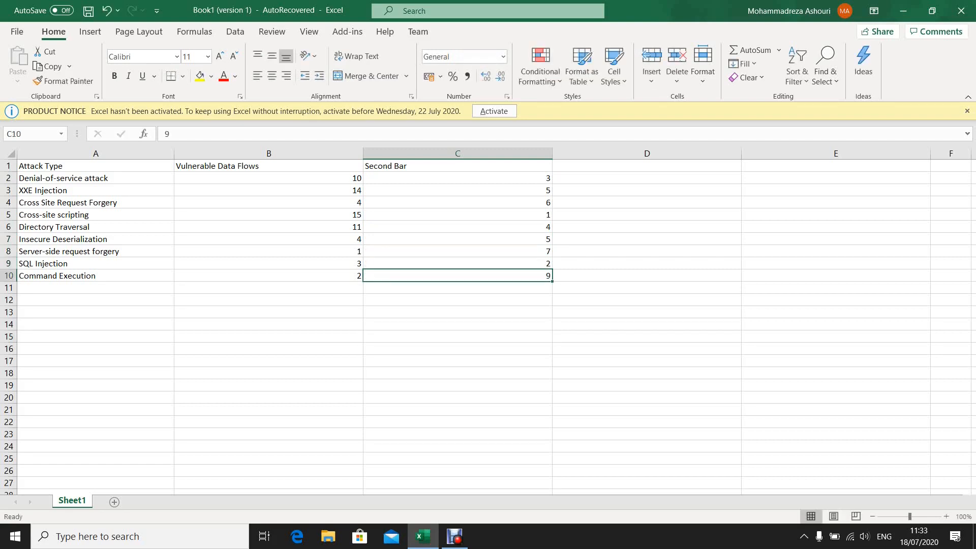
- Insert a clustered column chart of the whole table, with attack types as categories and Vulnerable Data Flows and Second Bar as series
key(ctrl+a)
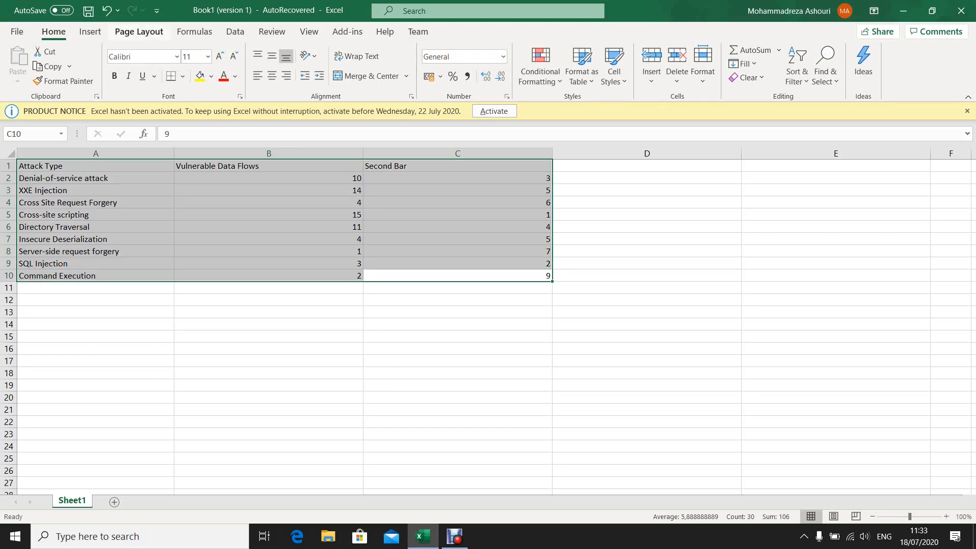
click(139, 32)
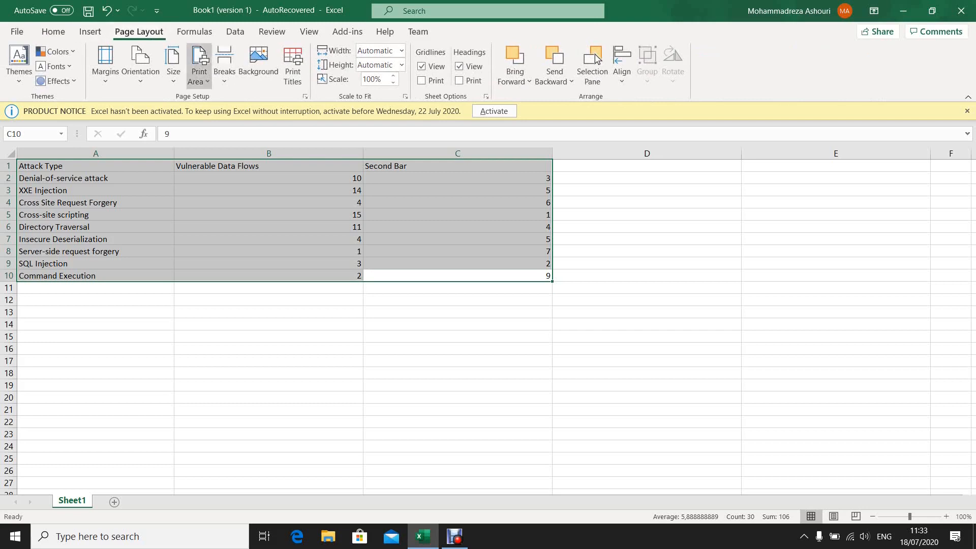
scroll(598, 60, up, 1)
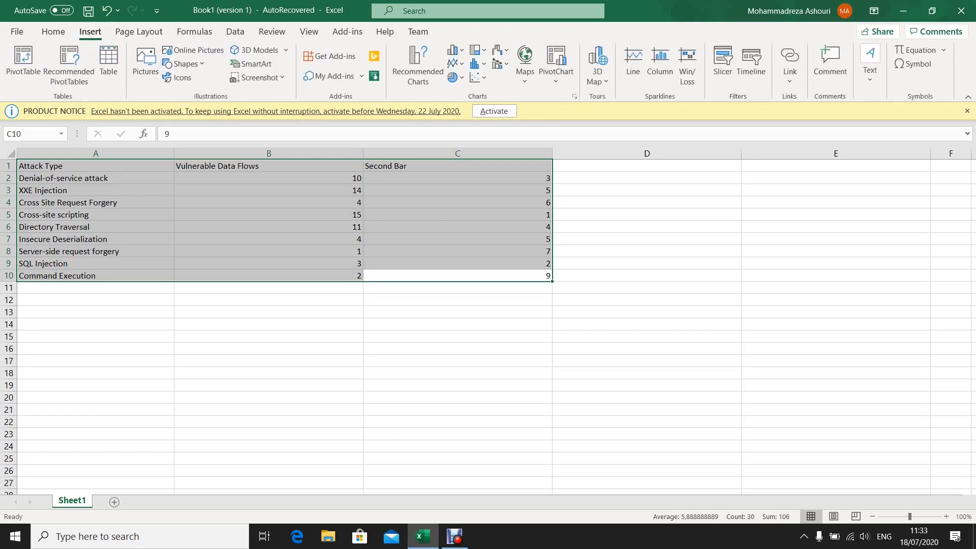
click(476, 63)
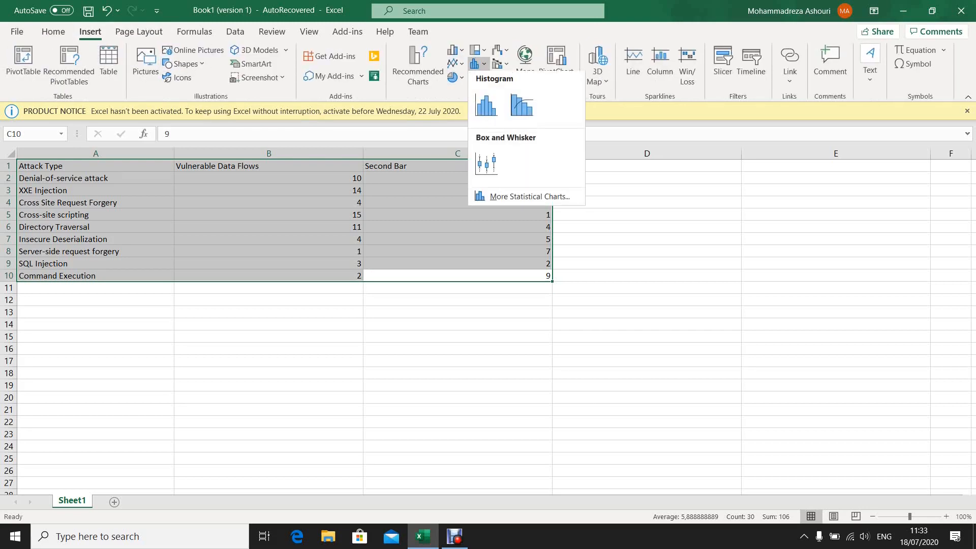
click(530, 198)
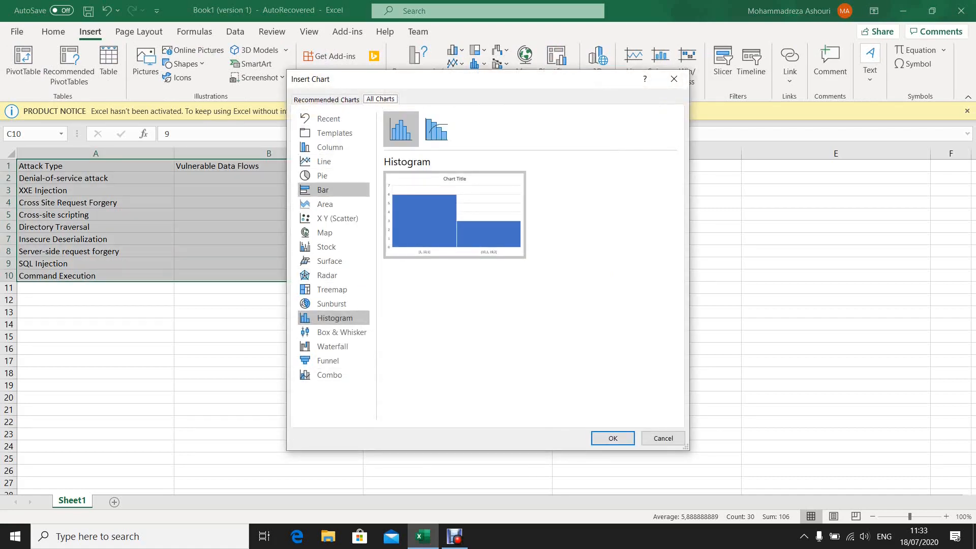
click(322, 189)
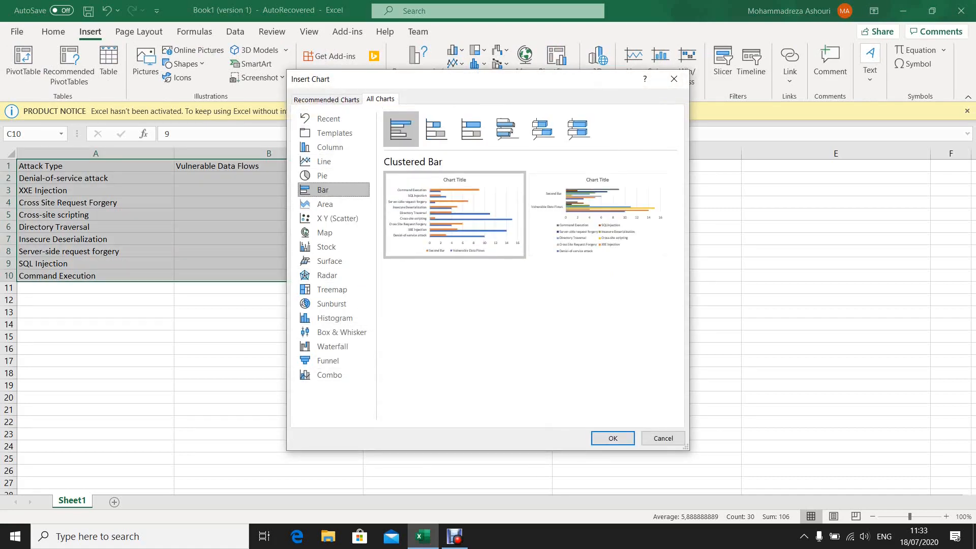
click(330, 147)
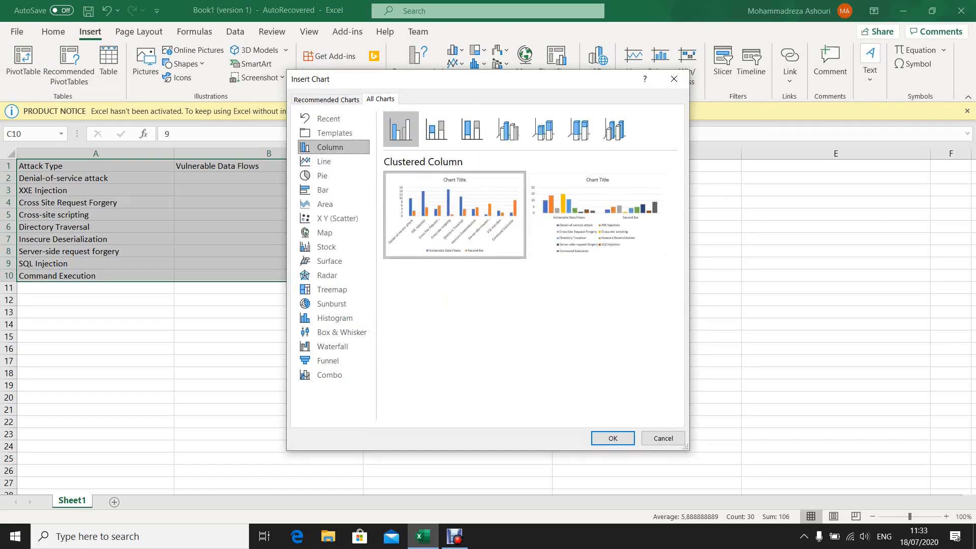
mouse_move(455, 215)
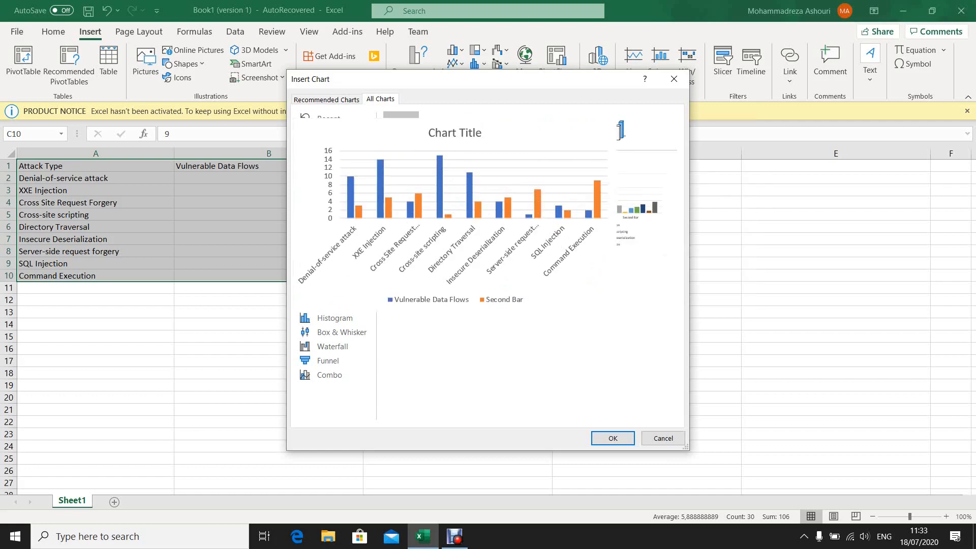
click(613, 438)
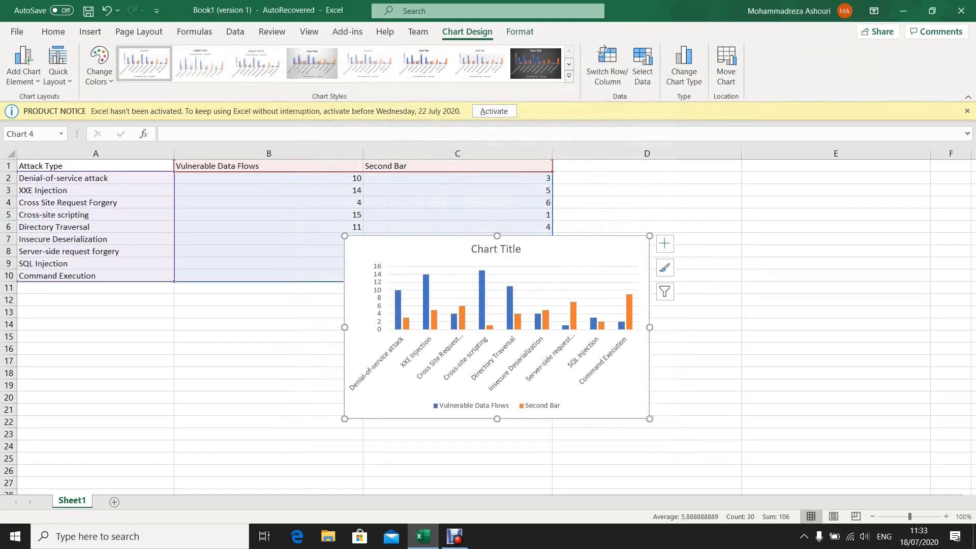
- Enlarge the two-series column chart and move it up so it spans from column B to column D
drag(650, 419, 772, 493)
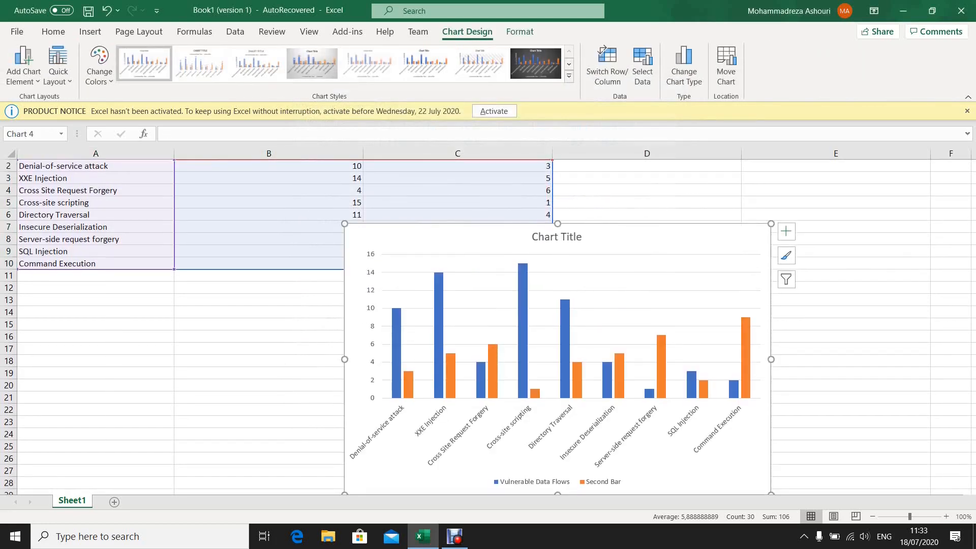
drag(345, 223, 314, 182)
drag(407, 197, 372, 170)
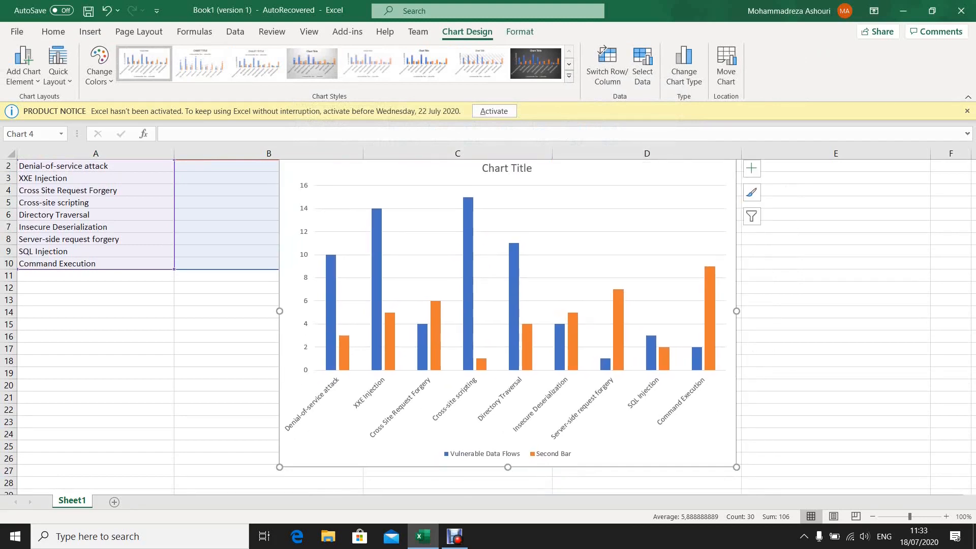